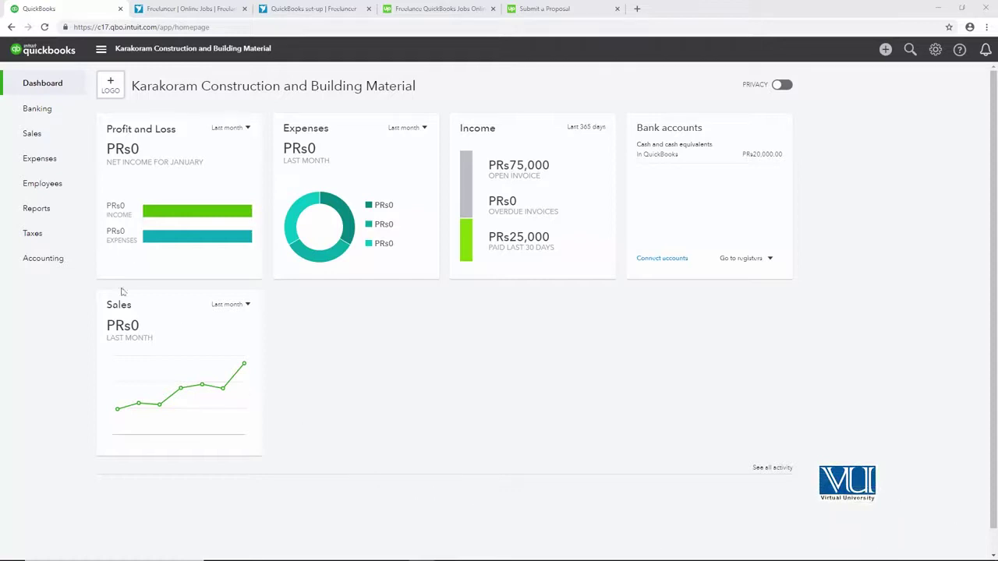
Step: Review the listed customer's details and transaction list, and open the list of all sales transactions
mouse_move(24, 138)
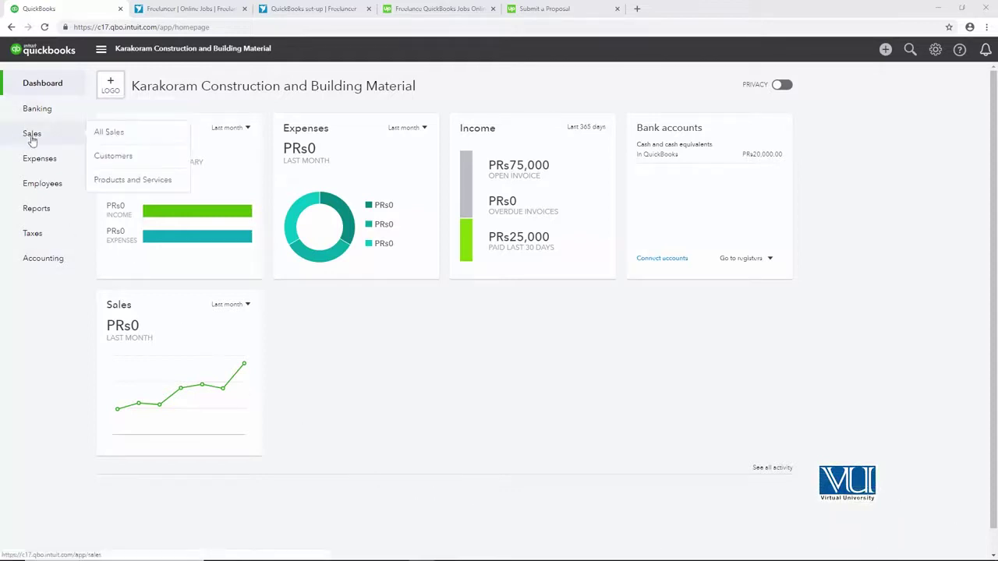
left_click(101, 158)
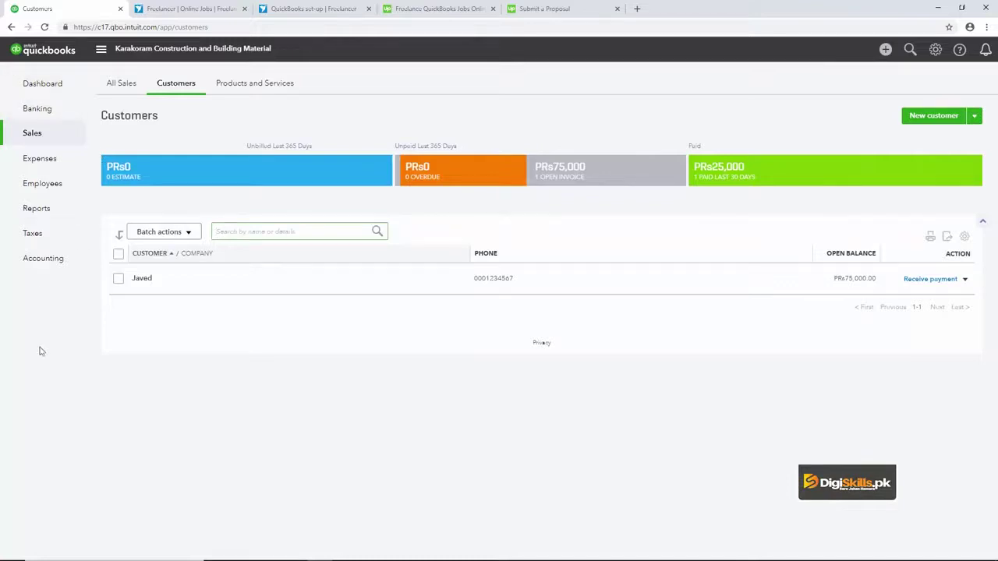
left_click(143, 279)
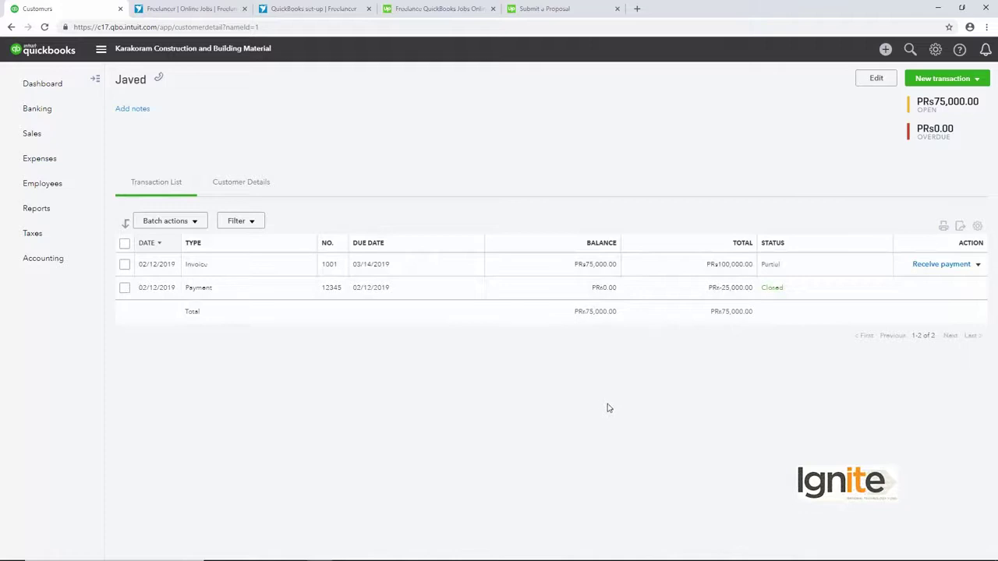
left_click(222, 185)
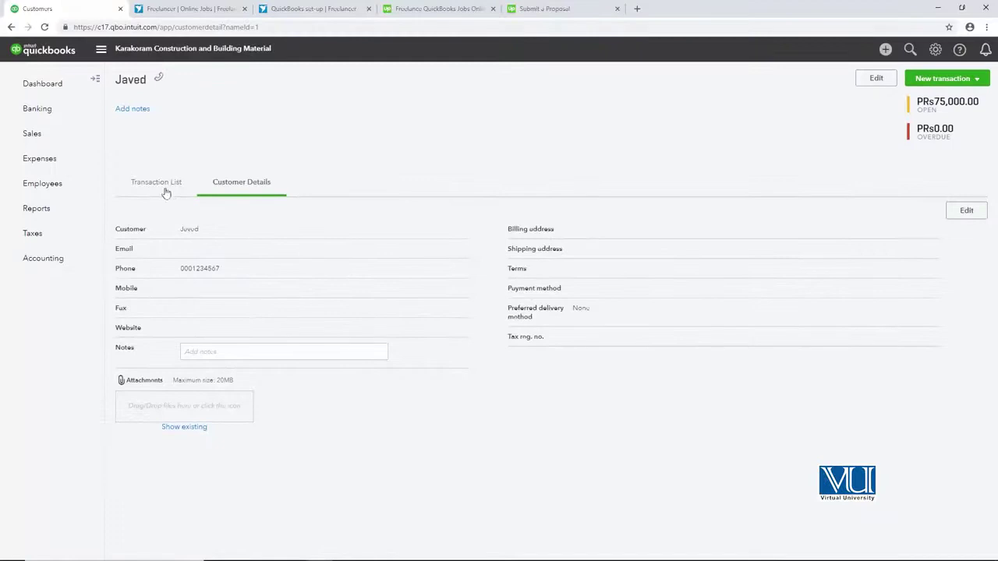
left_click(158, 184)
mouse_move(55, 164)
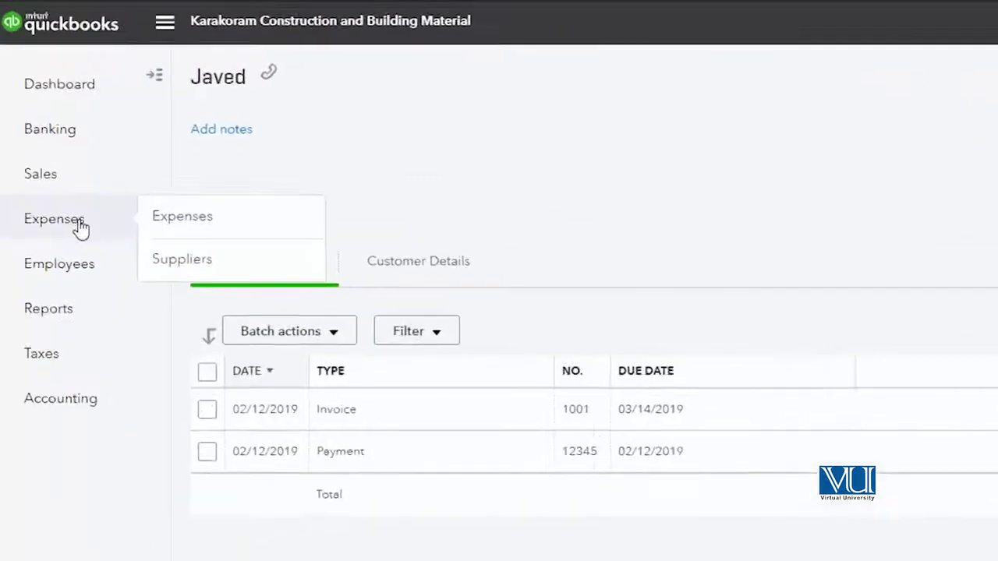
left_click(272, 182)
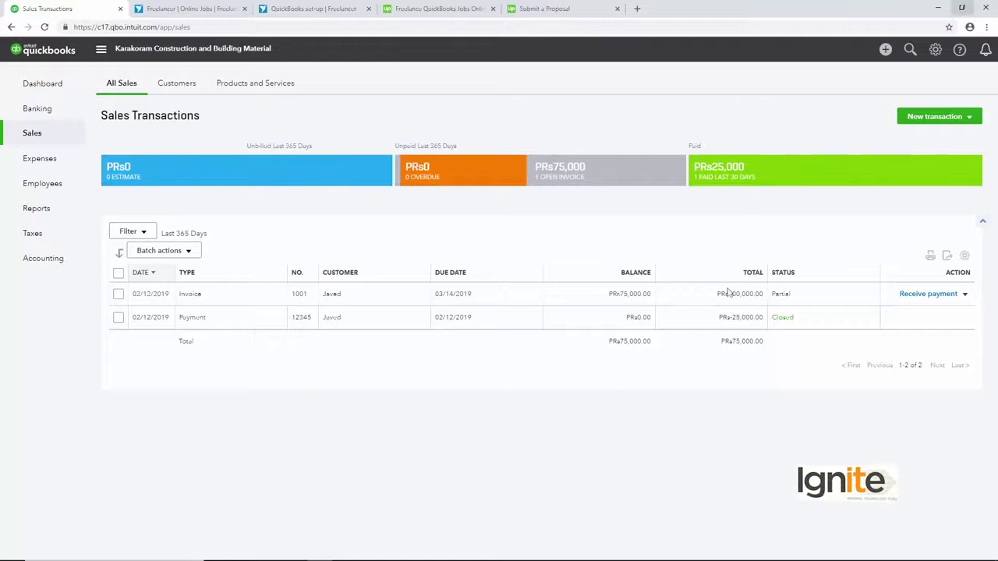
Step: Switch to QuickBooks Pro 2016, open the Customer Center and show the second customer's information
left_click(446, 552)
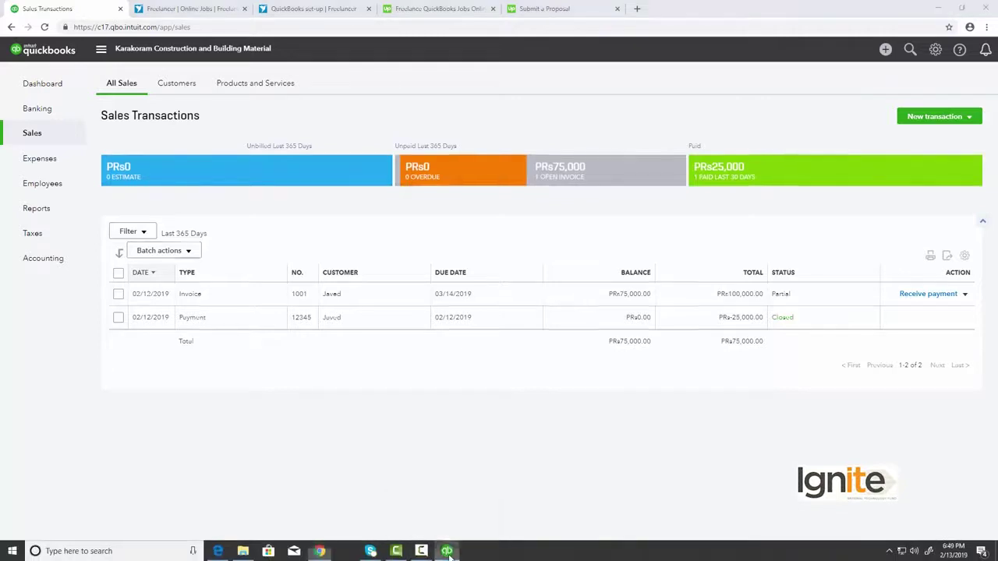
left_click(648, 262)
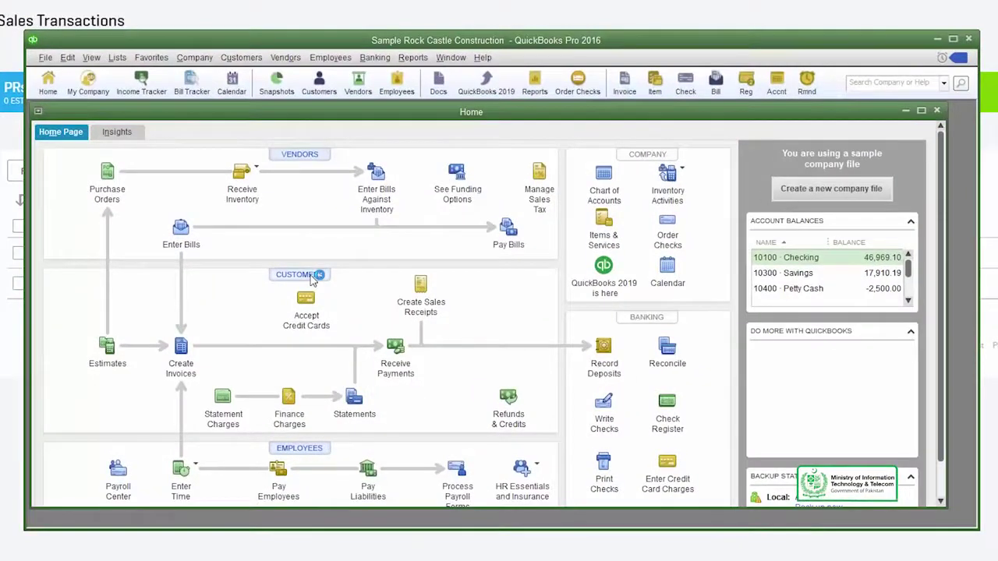
left_click(312, 277)
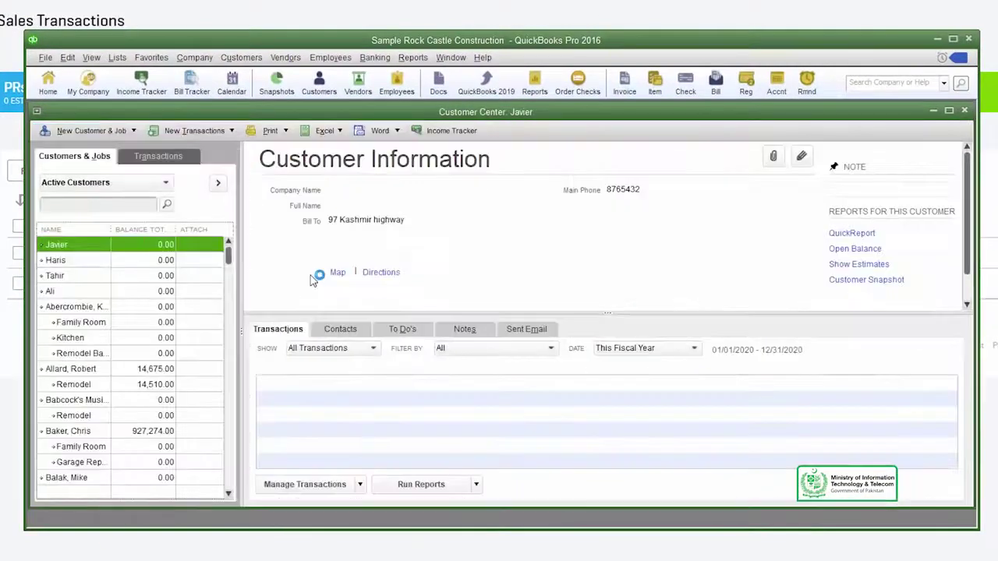
left_click(134, 131)
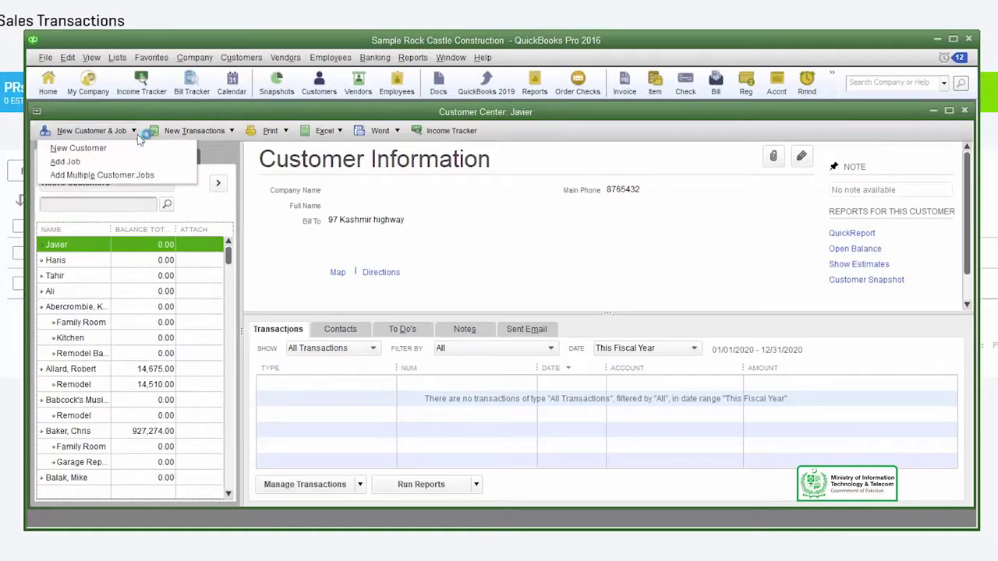
left_click(62, 269)
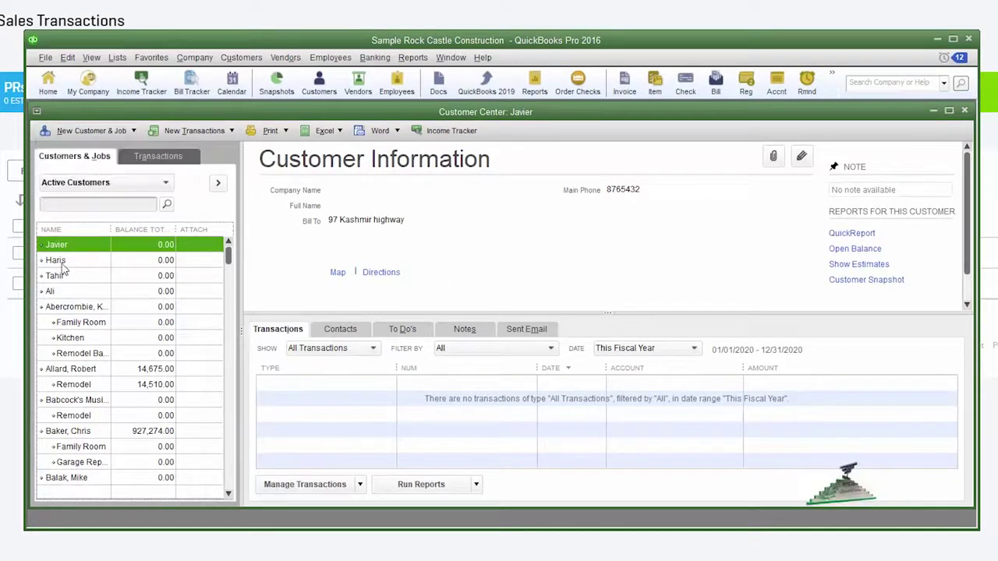
left_click(62, 265)
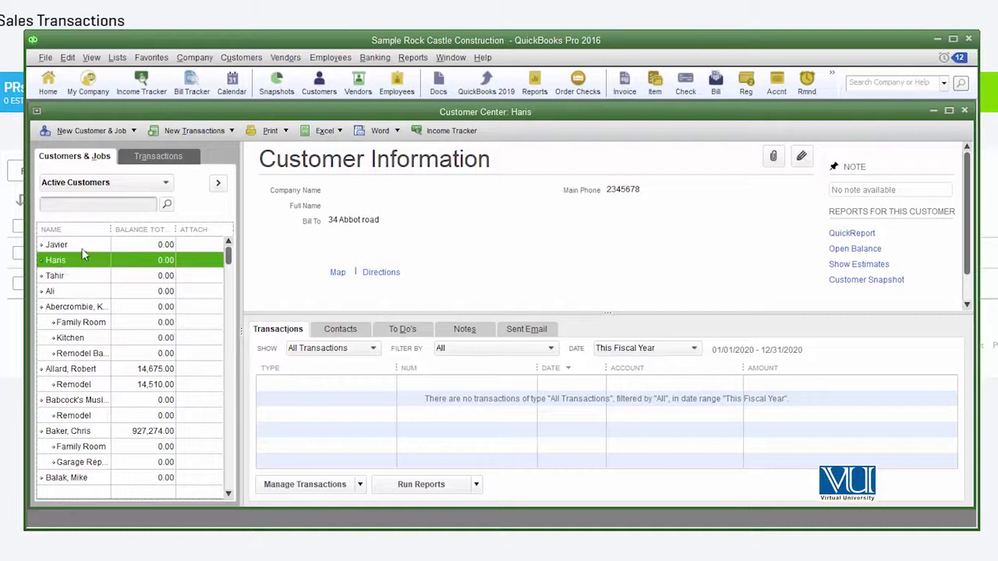
Step: Open the Income Tracker and place the desktop window below the transactions of the online sales page for comparison
left_click(448, 131)
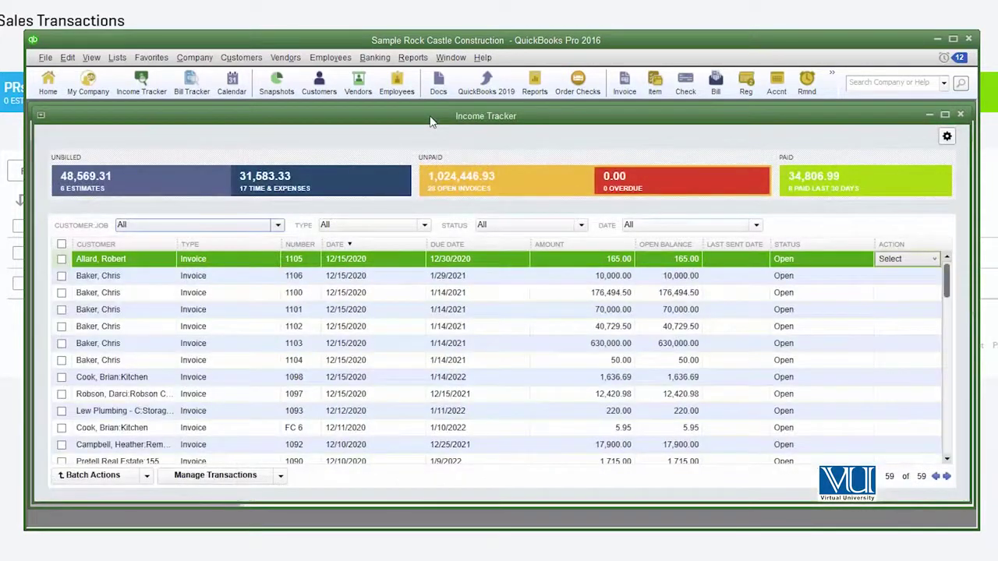
left_click_drag(383, 44, 416, 263)
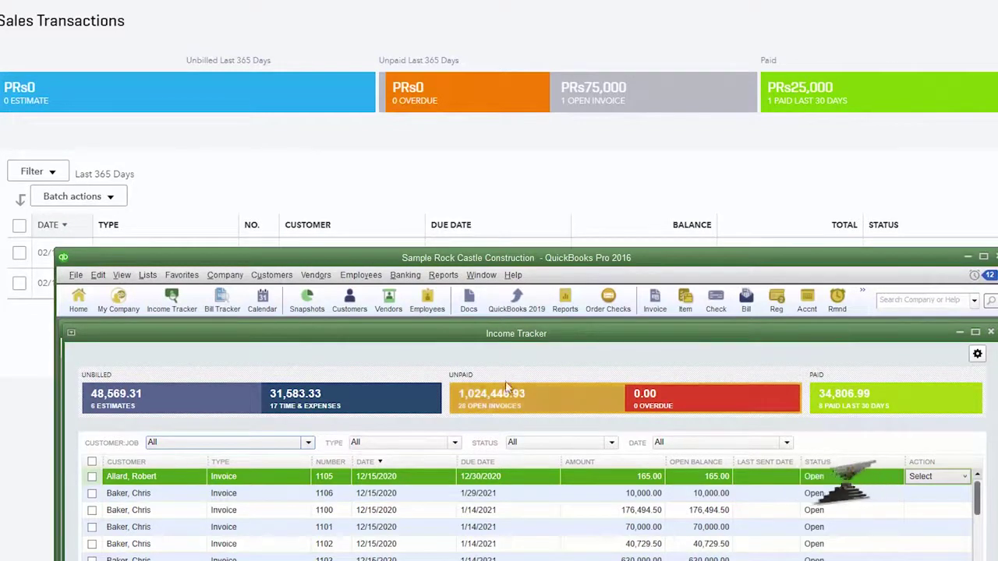
left_click_drag(521, 268, 526, 328)
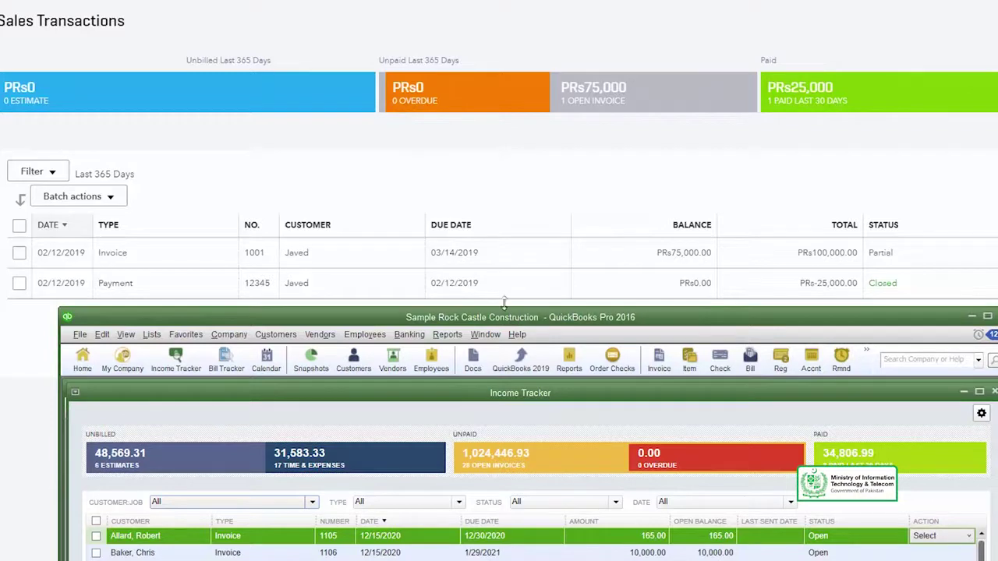
Step: Filter the online sales transactions to open invoices, and do the same in the desktop Income Tracker
left_click(634, 95)
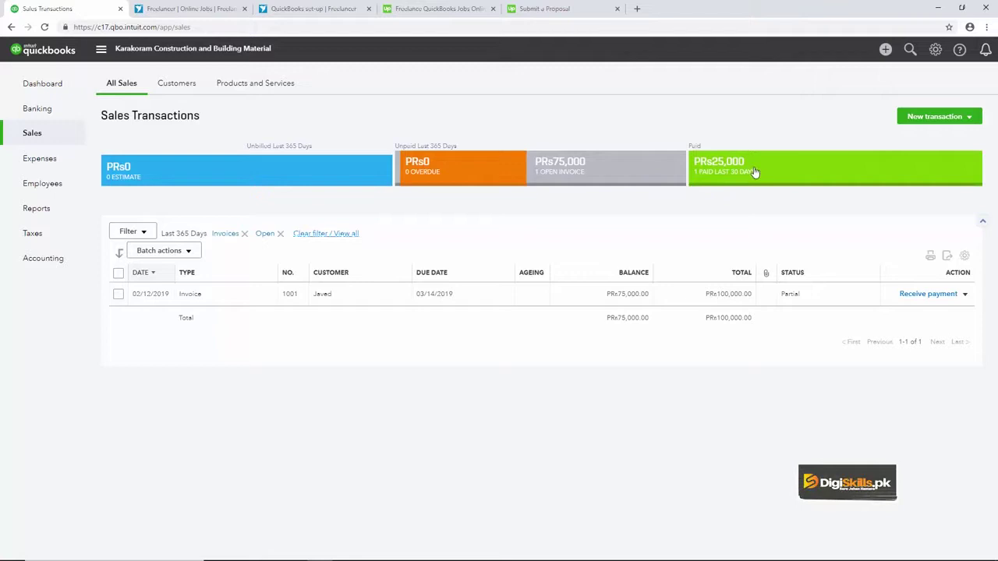
mouse_move(386, 555)
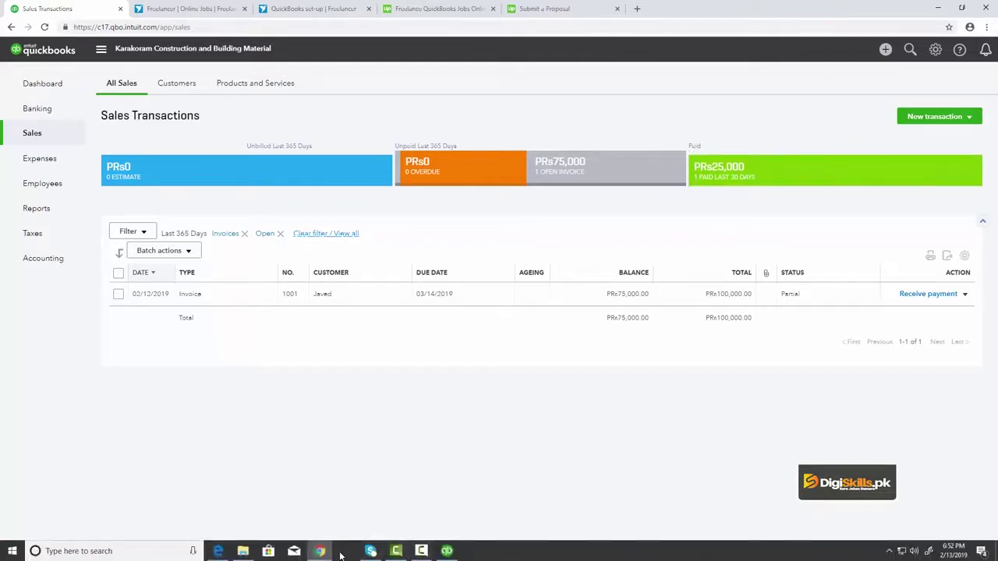
left_click(447, 552)
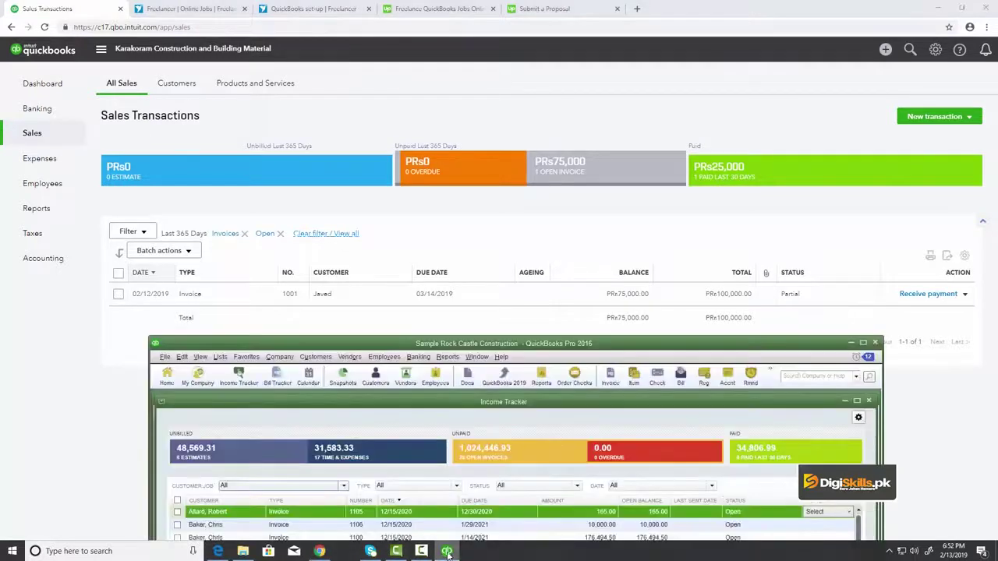
left_click_drag(512, 343, 533, 215)
left_click(525, 333)
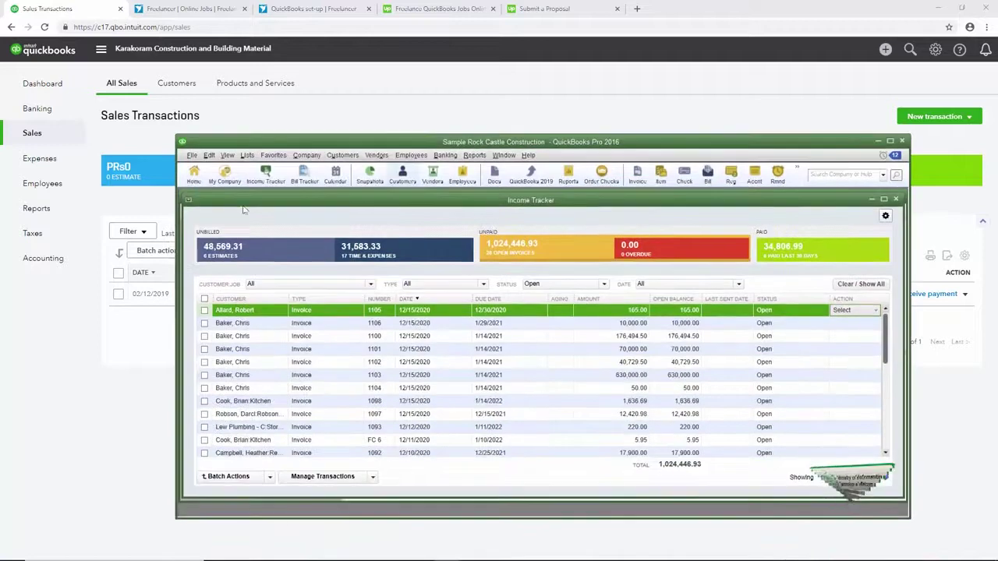
Step: Compare the customer transaction types in QuickBooks Online's Create list with the desktop Home page and its customer commands
left_click(193, 177)
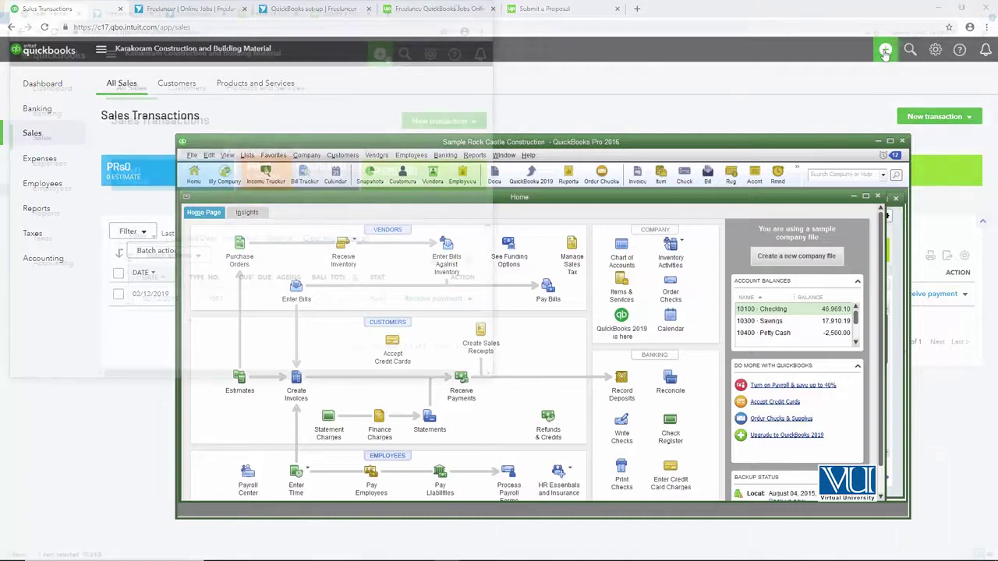
left_click(380, 54)
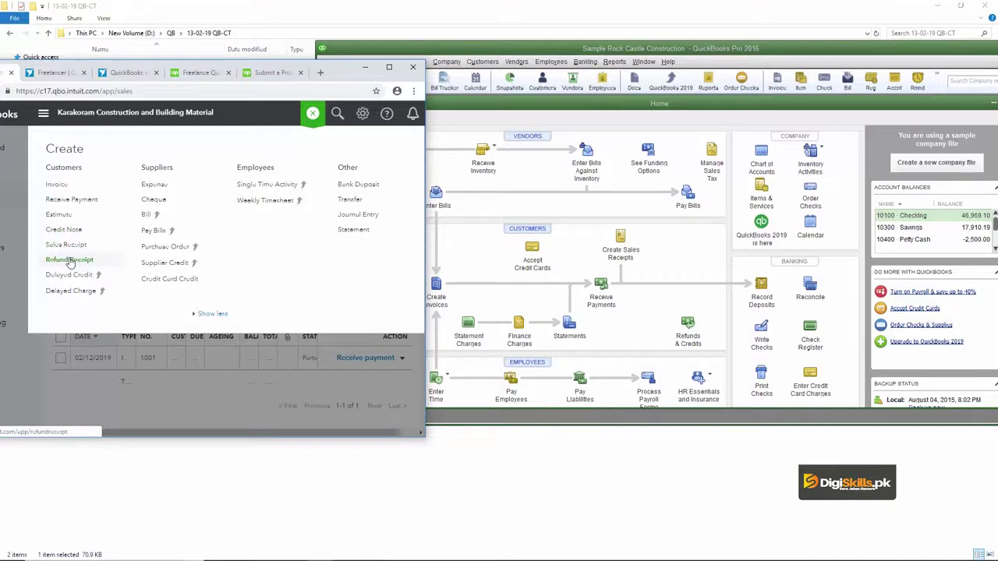
left_click(544, 263)
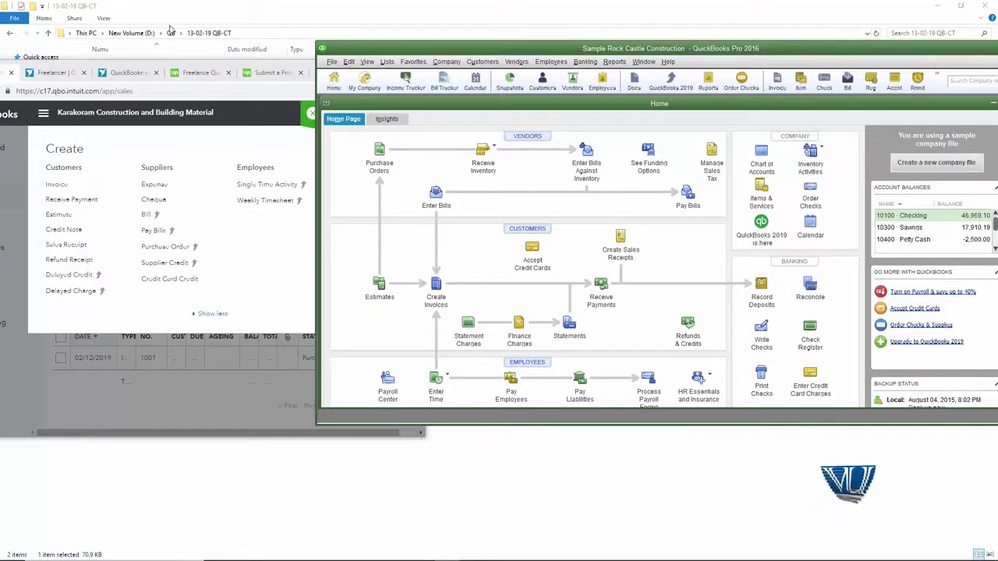
left_click(476, 62)
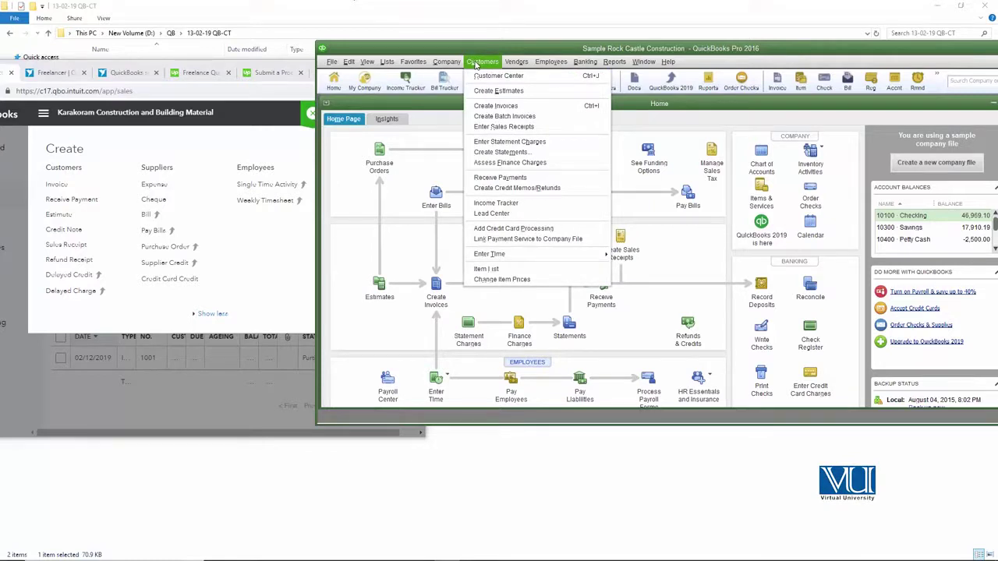
left_click(351, 323)
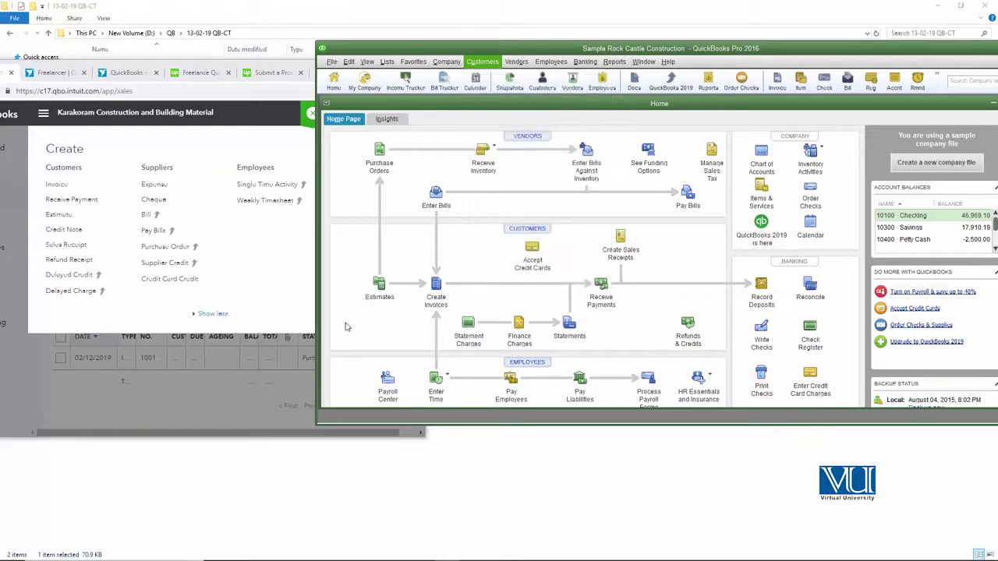
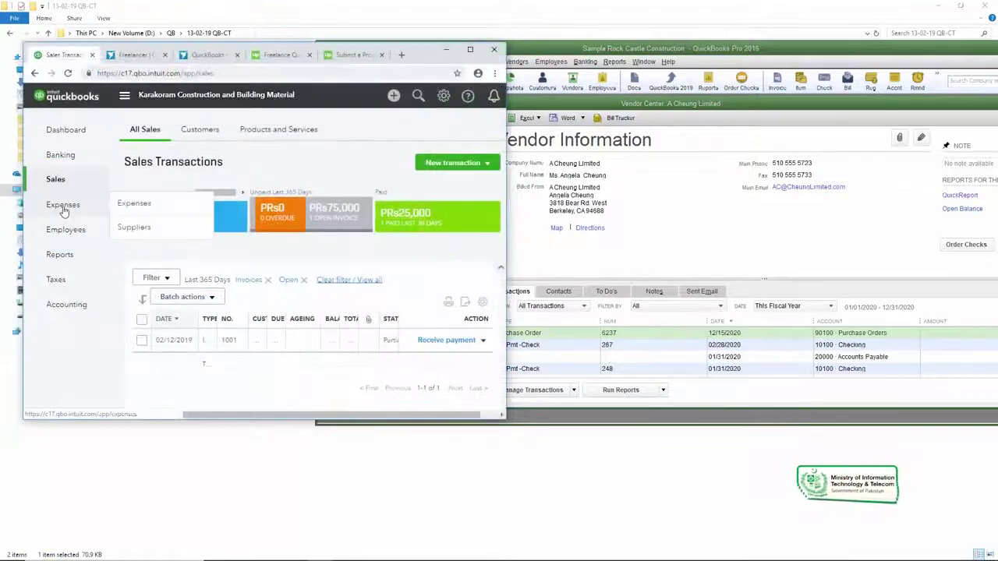
Step: Open the LESCO supplier record in QuickBooks Online and bring the desktop Vendor Center into view for comparison
left_click(63, 209)
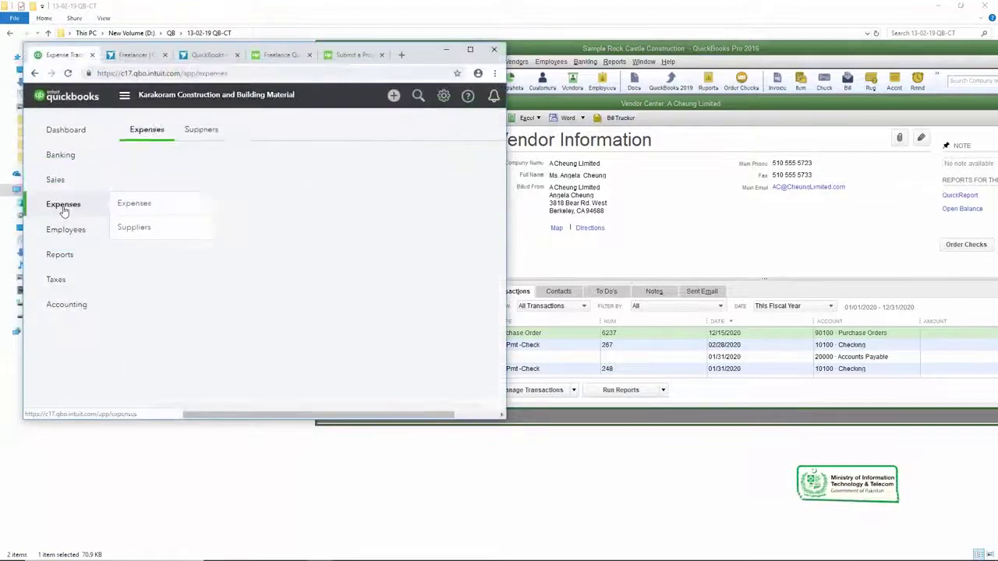
left_click(140, 231)
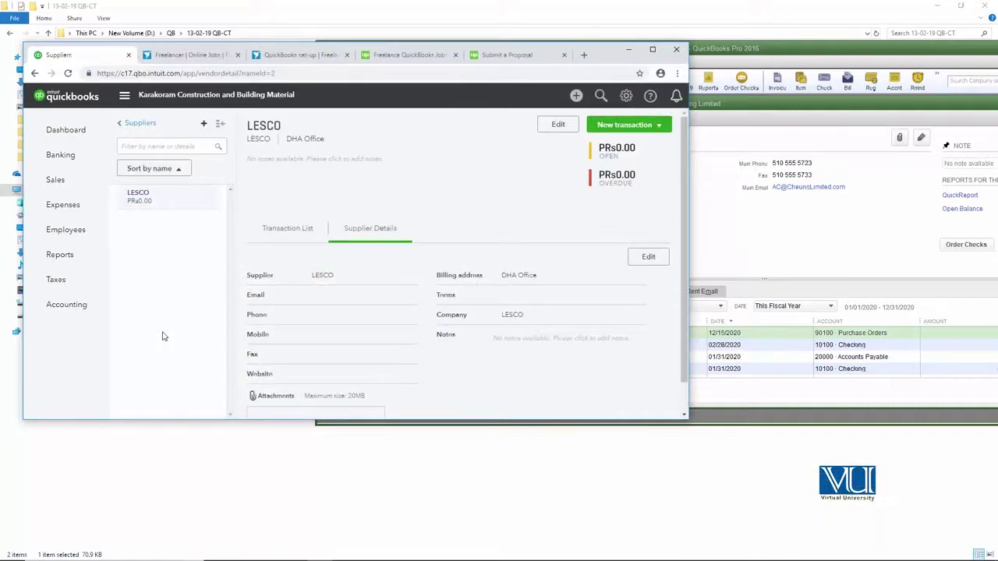
left_click(829, 249)
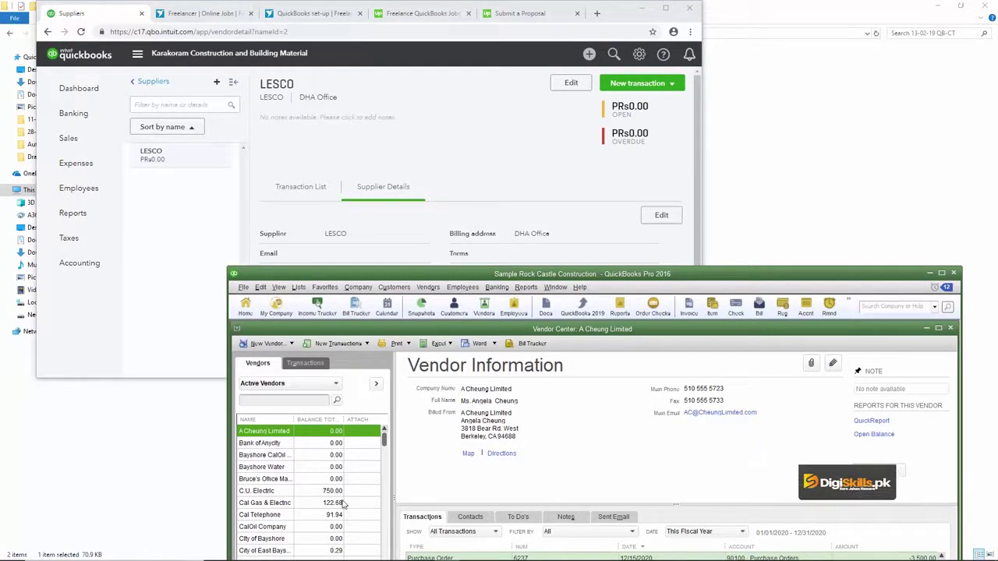
mouse_move(384, 440)
left_mouse_down()
mouse_move(384, 470)
mouse_move(386, 439)
left_mouse_up()
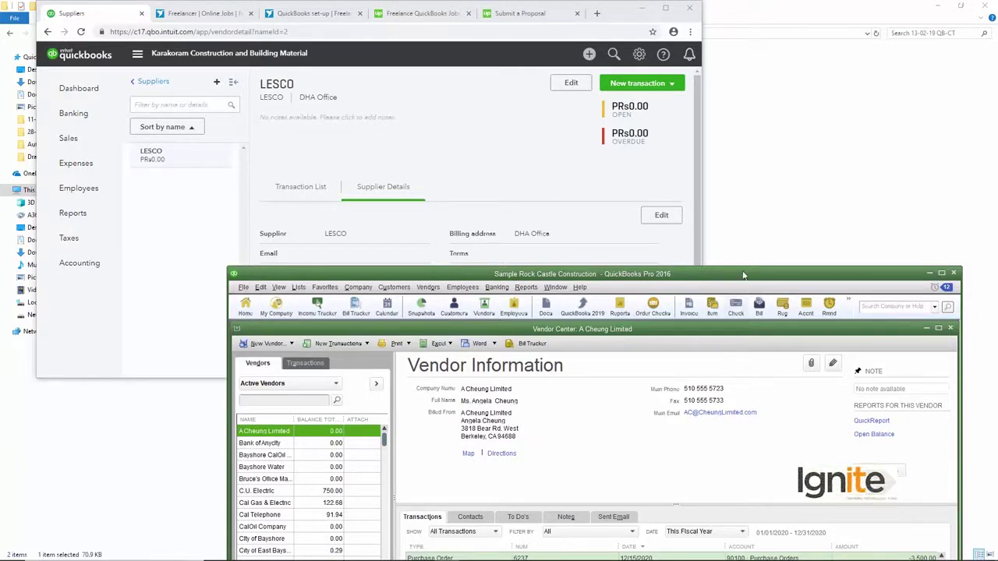
left_click_drag(743, 276, 743, 197)
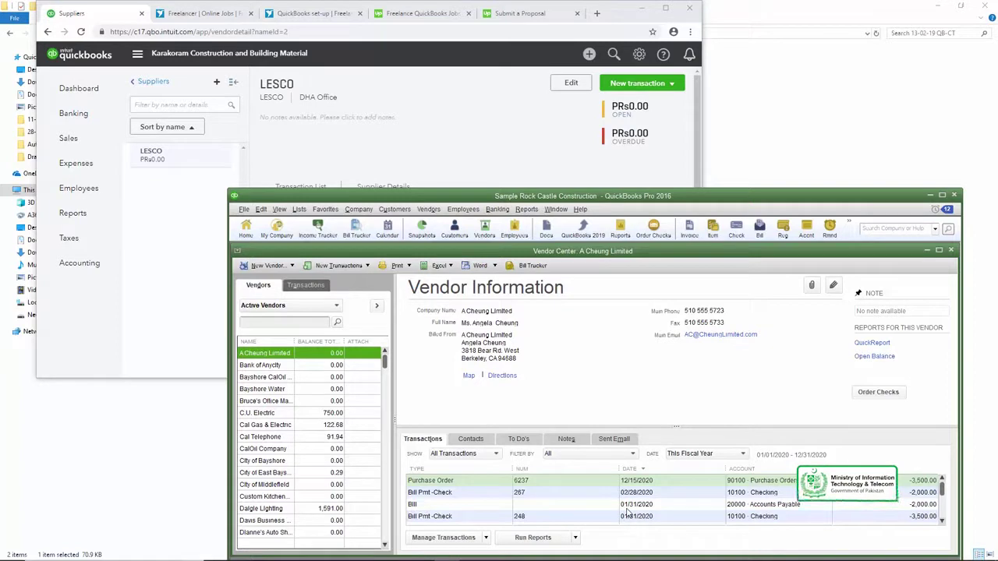
Step: Return to QuickBooks Online and show the LESCO supplier's transaction list
left_click(558, 159)
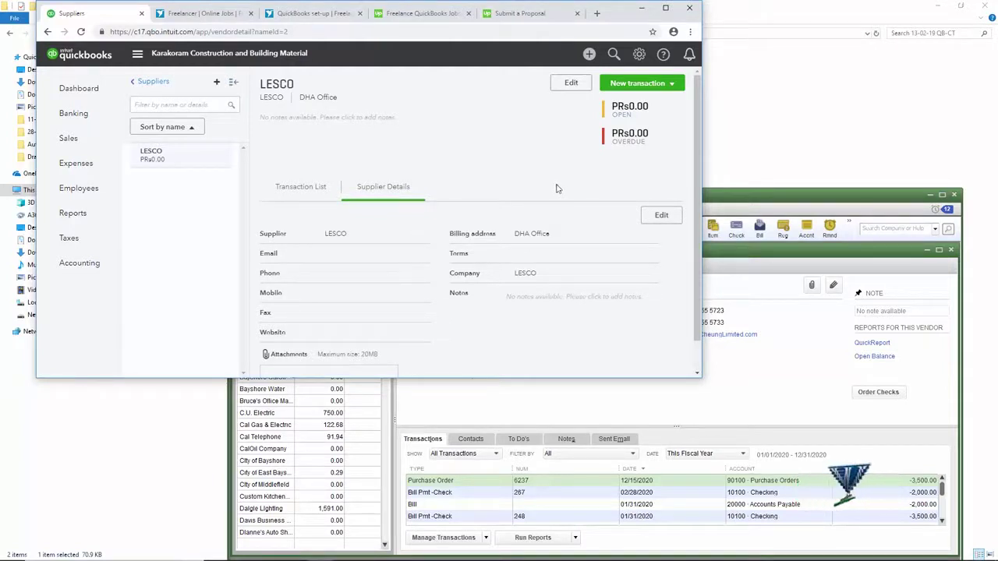
left_click(303, 187)
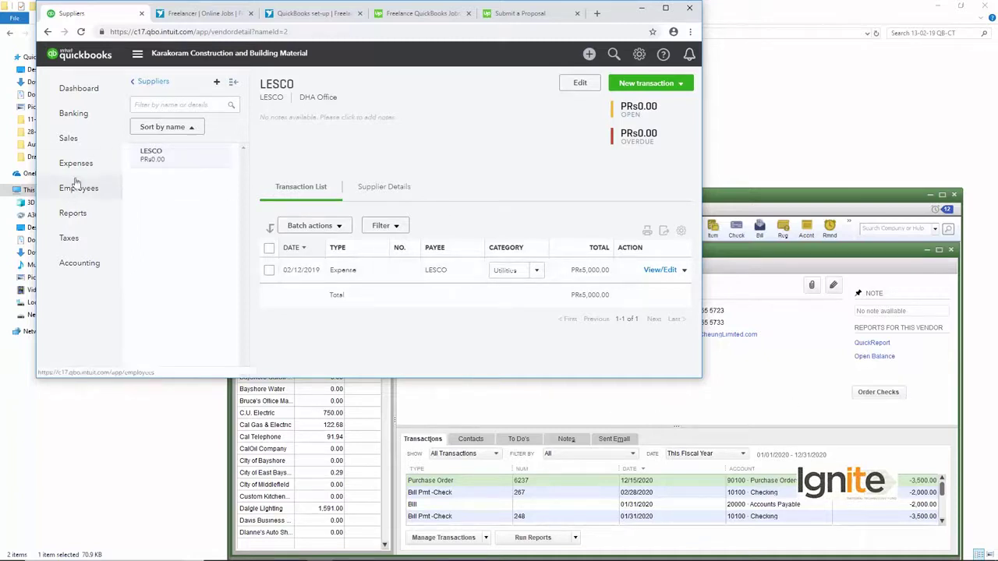
Step: Open the listed customer's record from the sales customers to show its transaction list
left_click(77, 145)
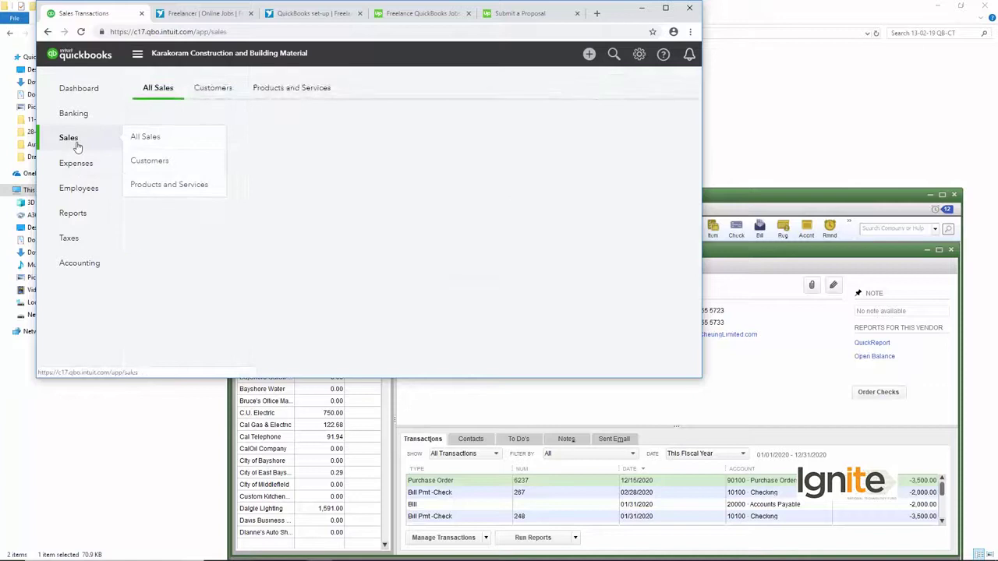
left_click(141, 161)
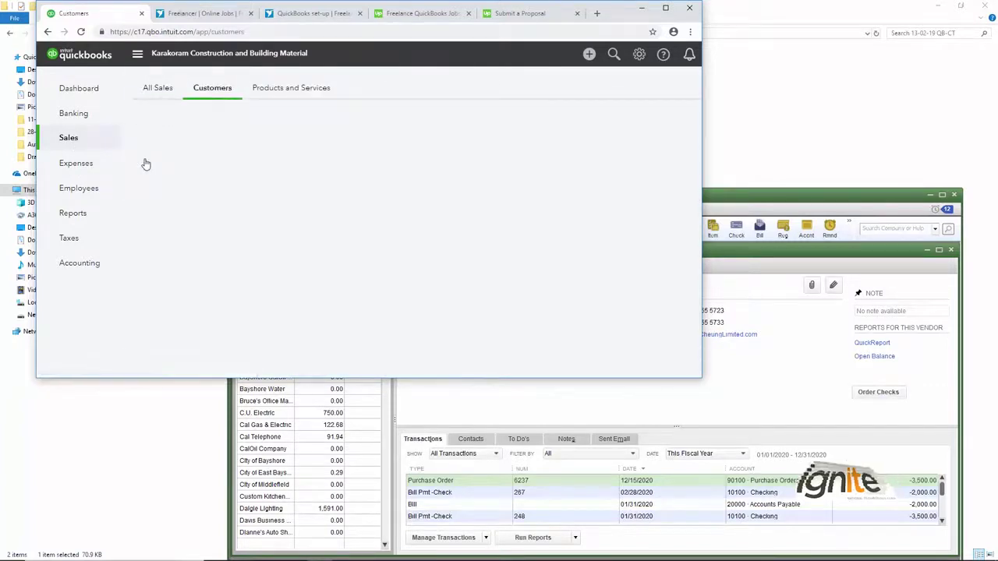
left_click(180, 291)
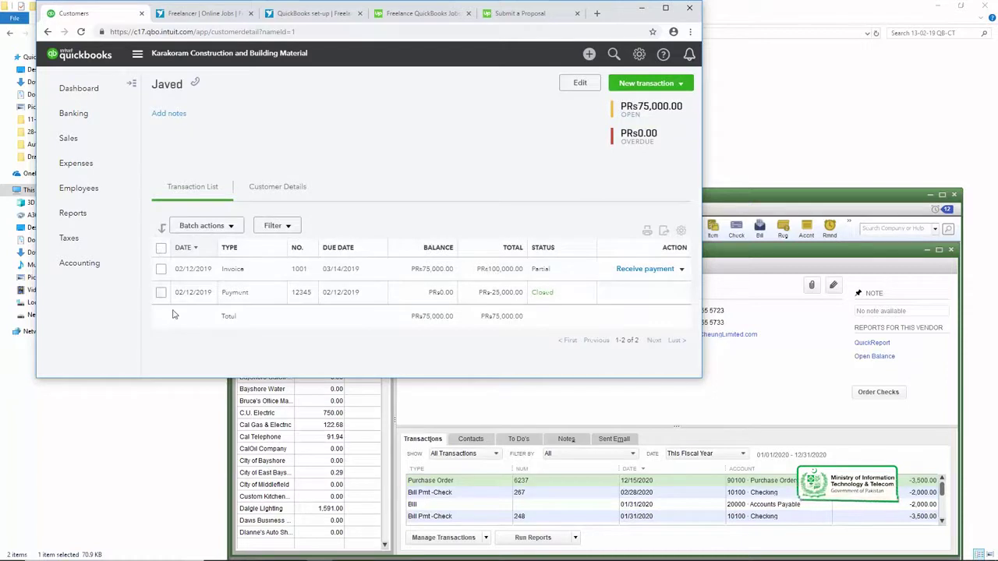
Step: Close the desktop Vendor Center to reveal the Customer Center, and compare it with the online customer's details and transaction list
left_click(800, 363)
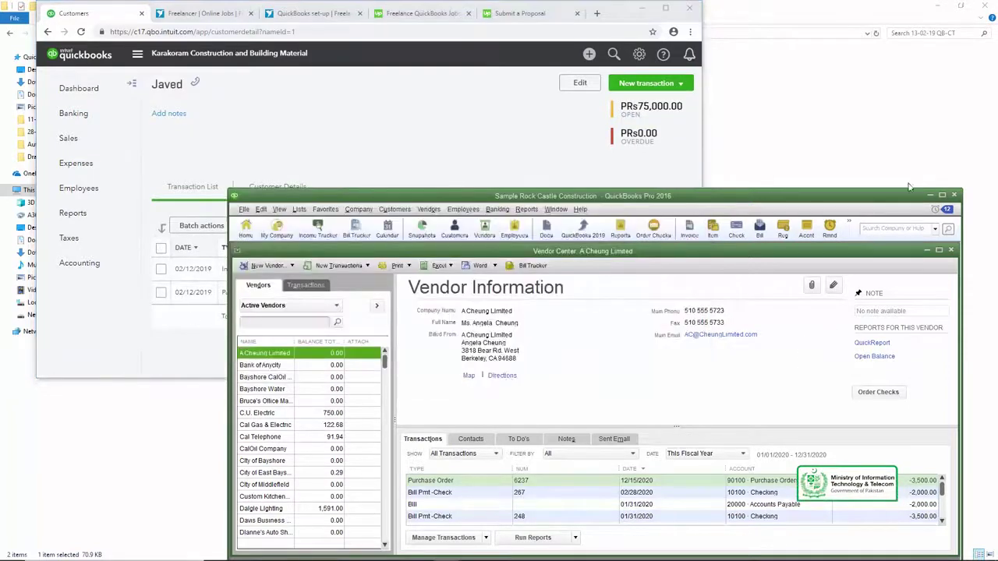
left_click(951, 251)
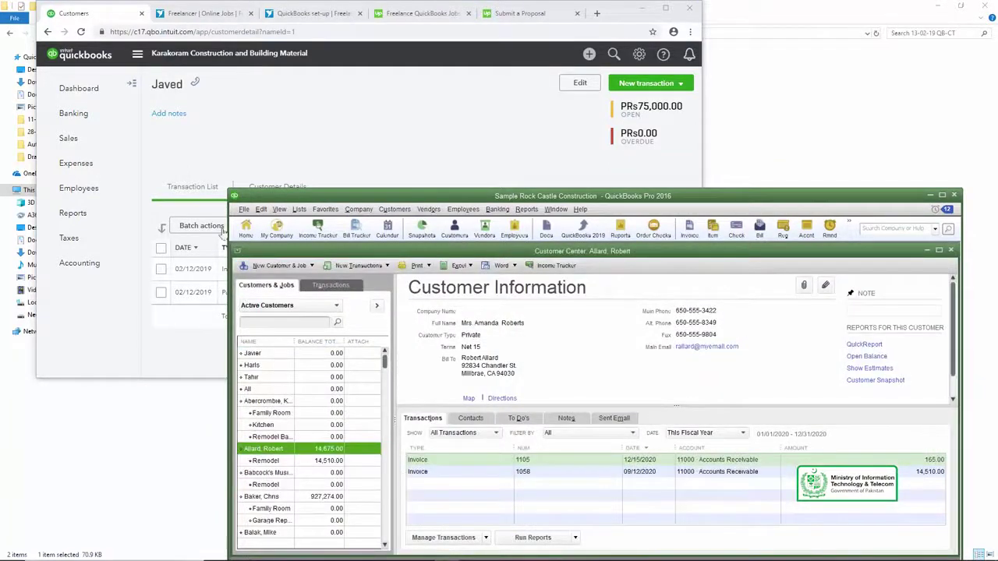
left_click(320, 157)
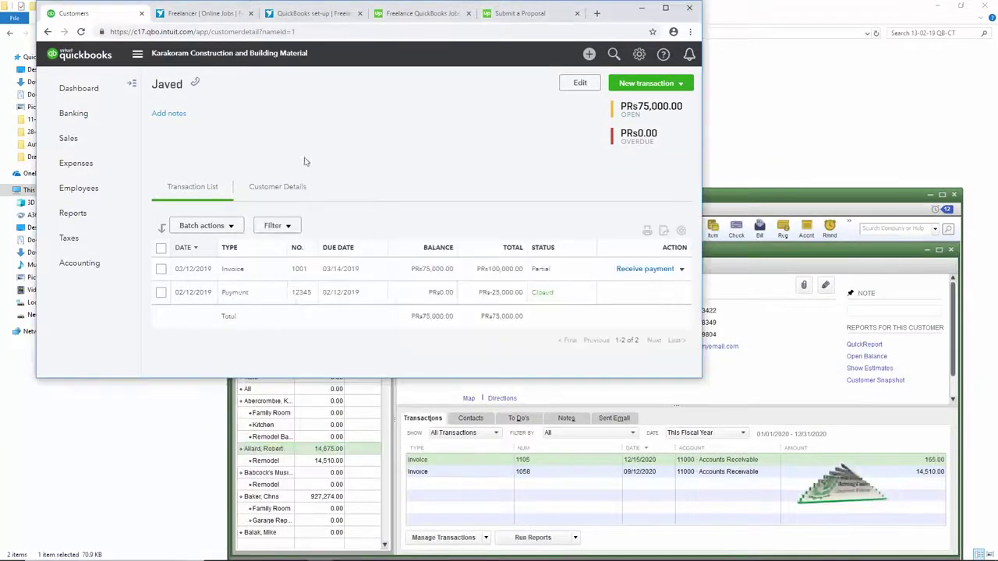
left_click(286, 188)
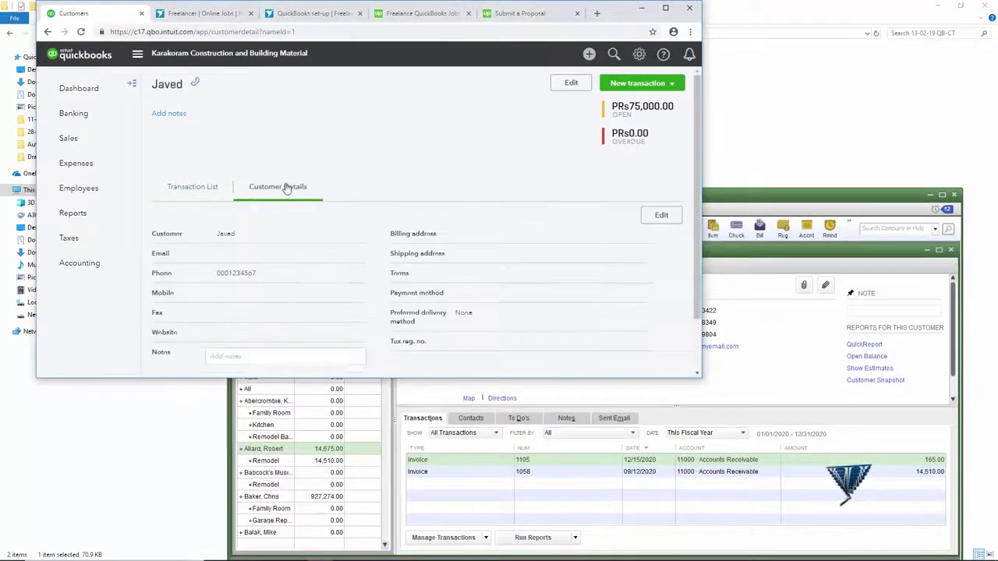
left_click(202, 191)
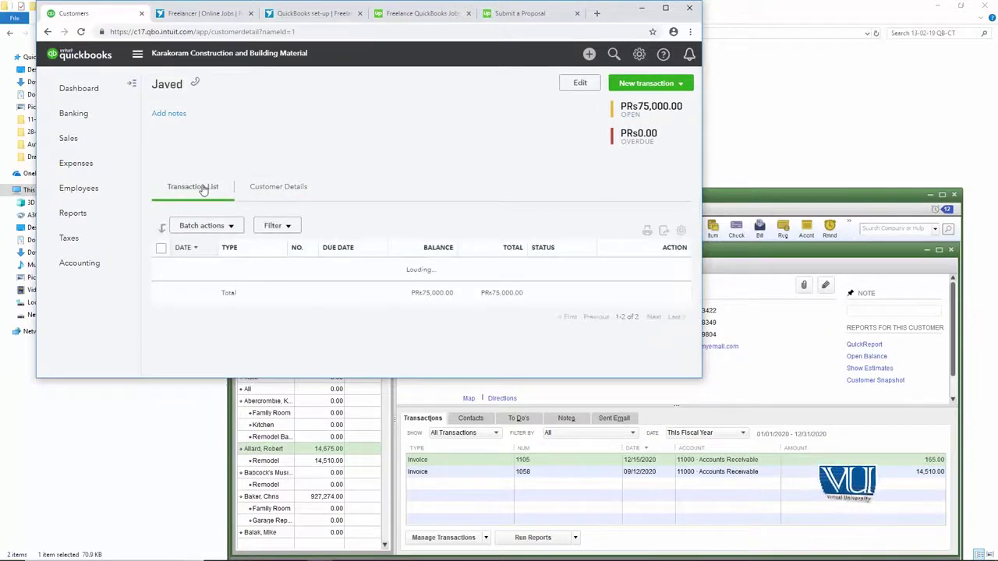
Step: Show the customer list beside the open customer record in a maximized browser window
left_click(134, 86)
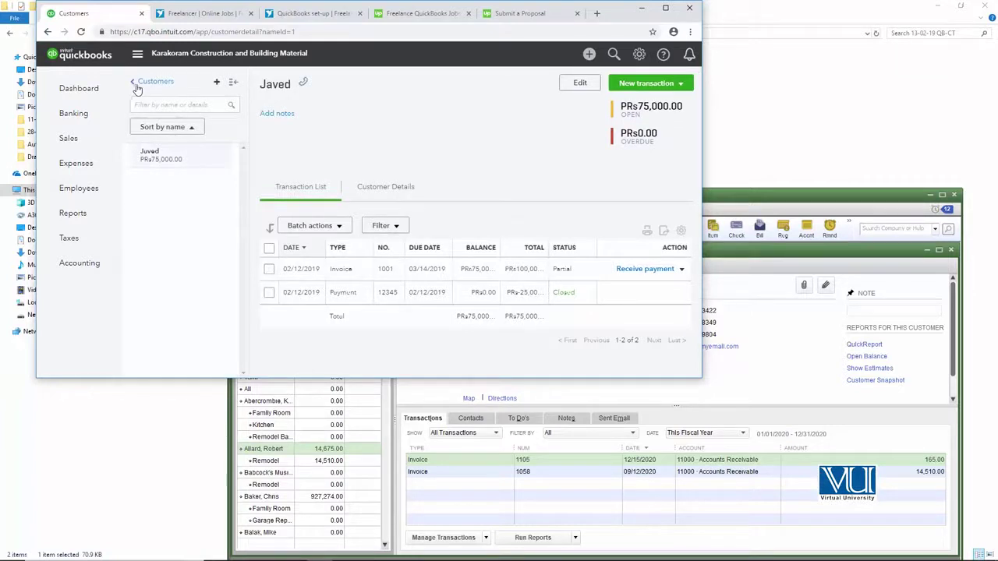
left_click_drag(618, 13, 663, 2)
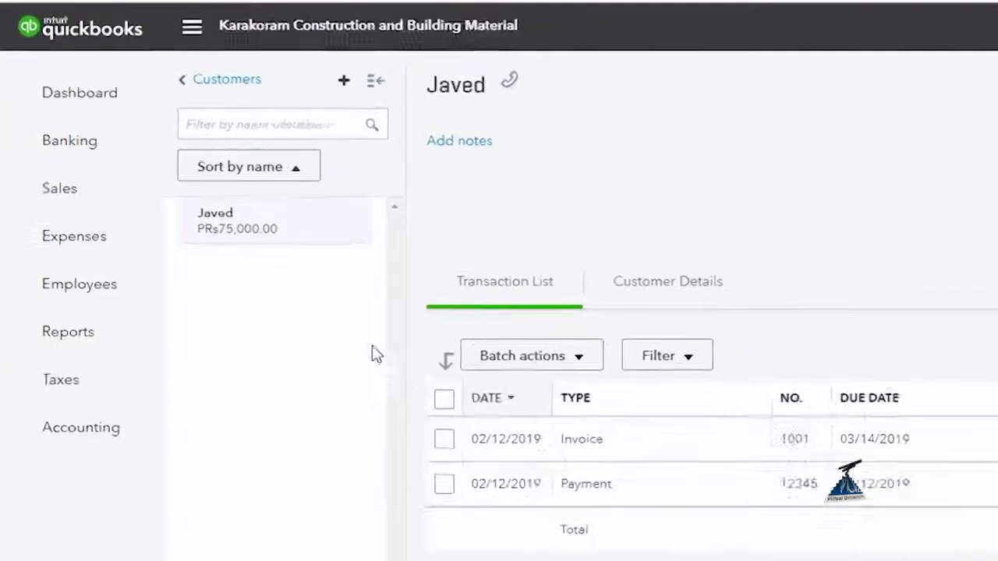
left_click(392, 92)
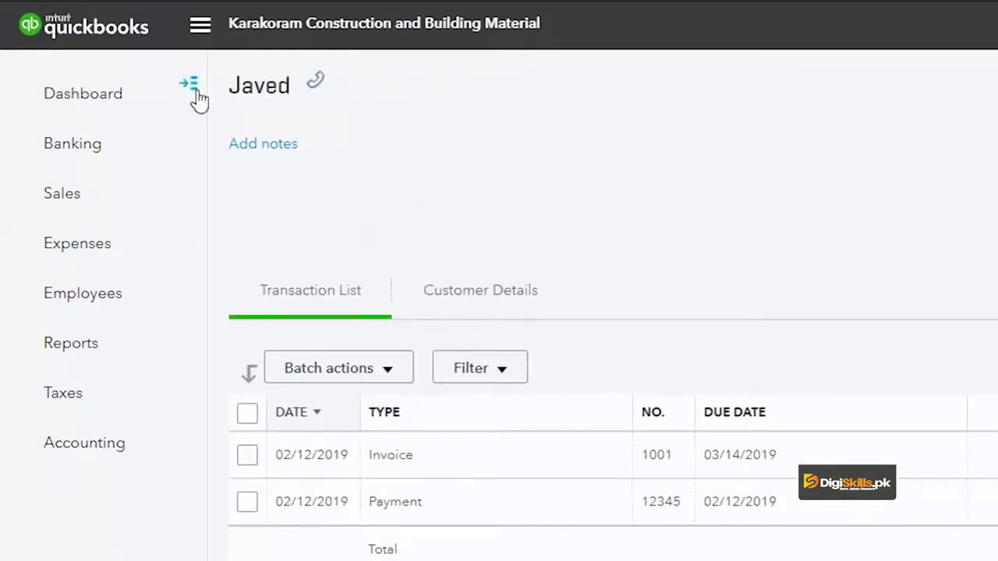
left_click(195, 91)
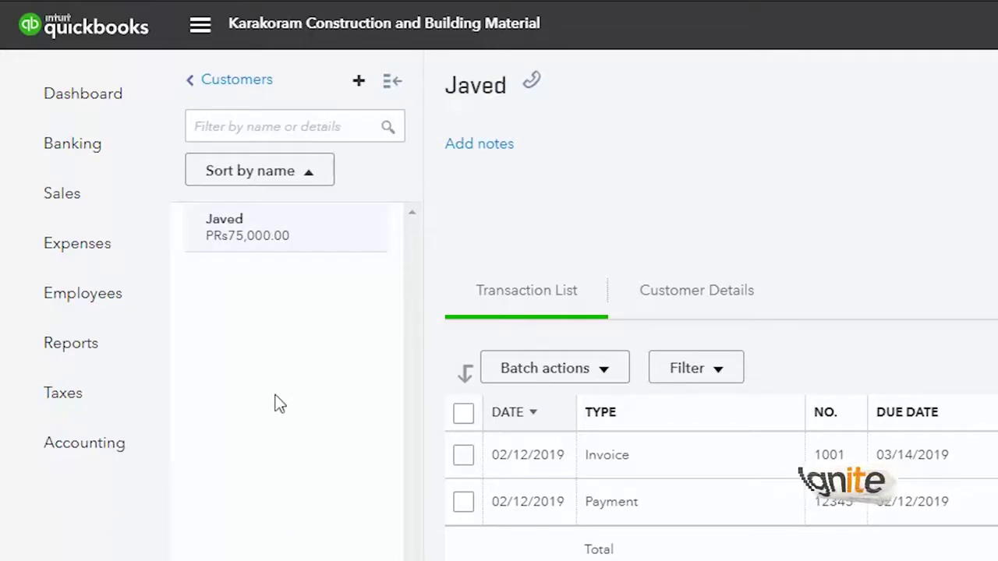
Step: Reverse the name sort of the sales customers and start a new customer with the company name Cement Supplies
mouse_move(83, 208)
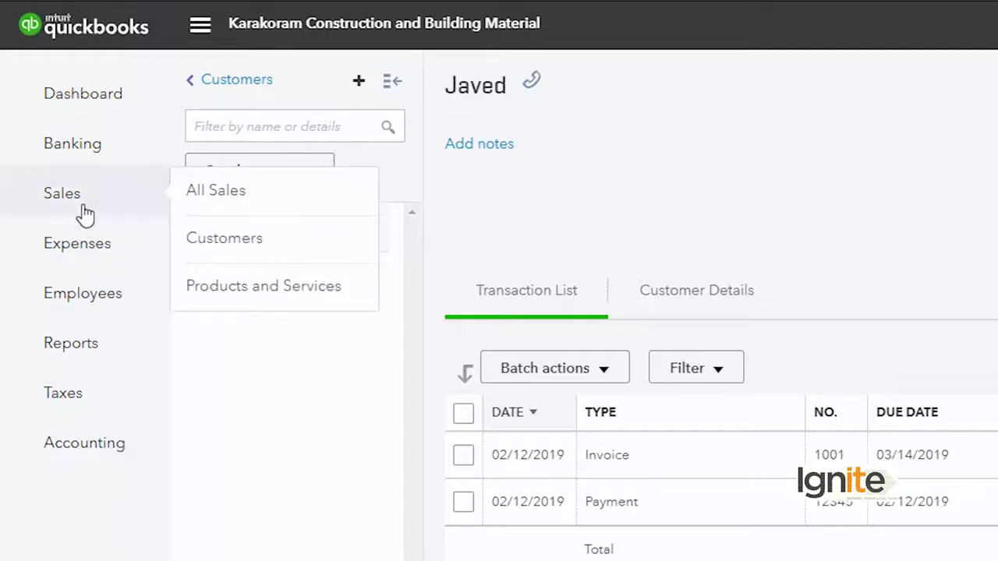
left_click(200, 256)
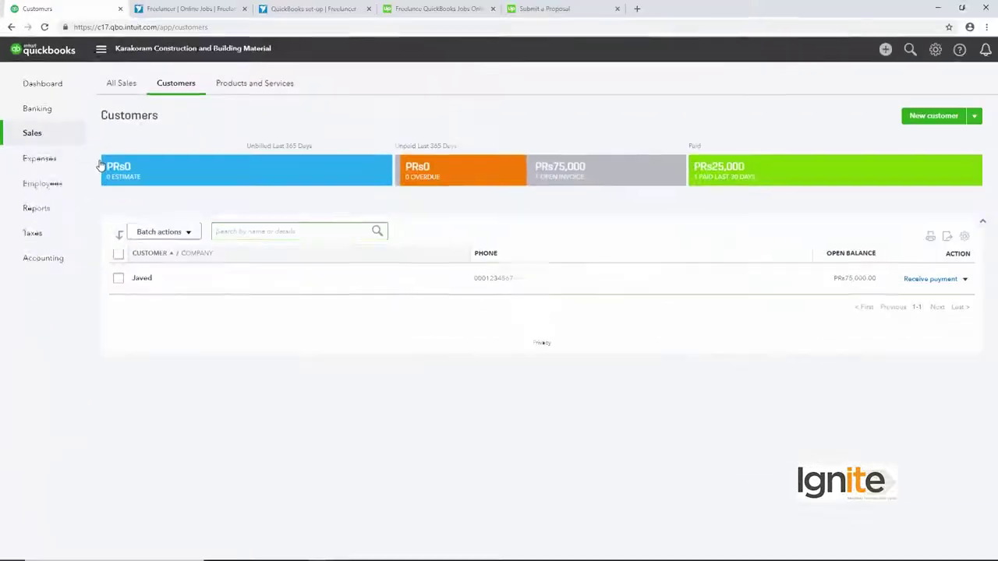
left_click(171, 256)
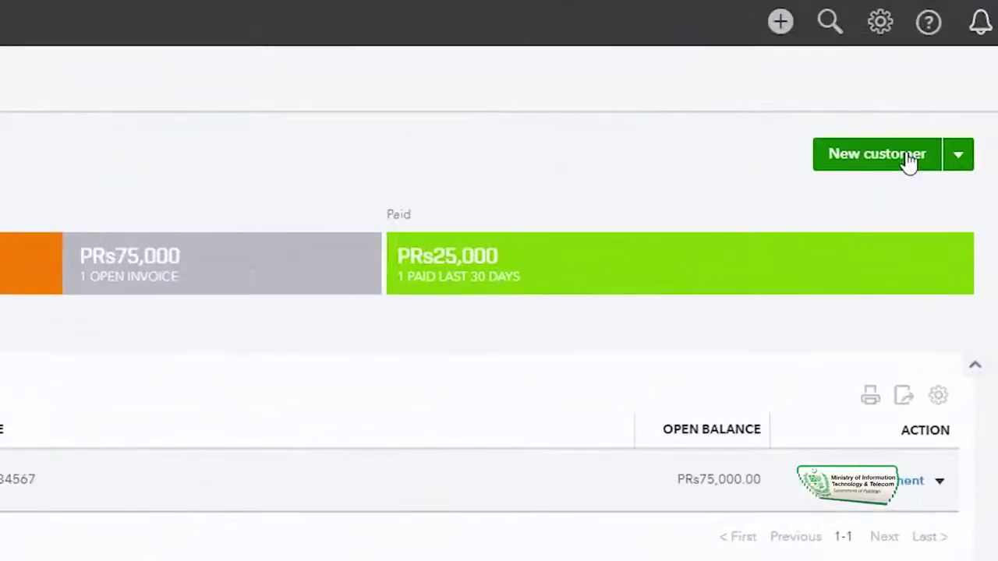
left_click(908, 160)
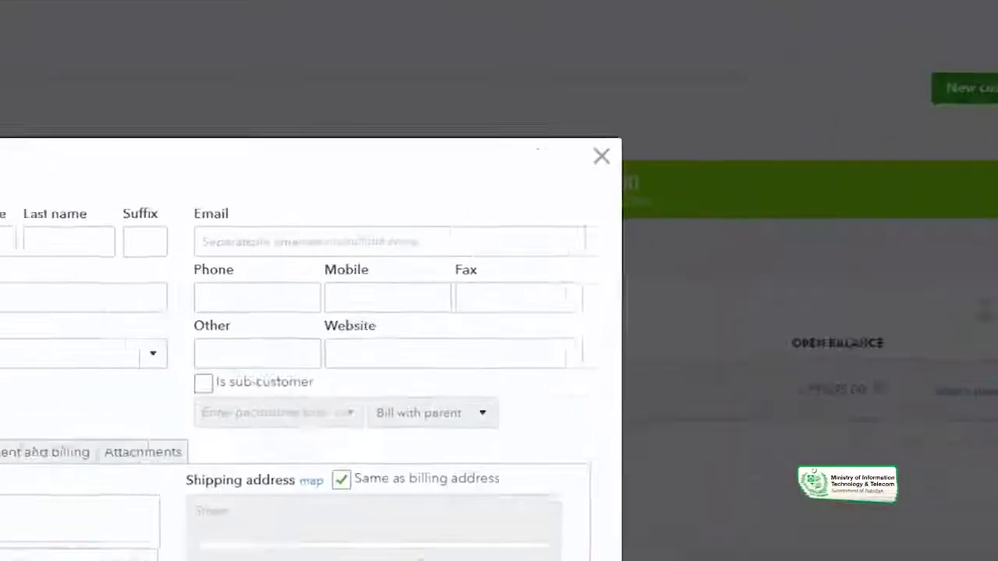
left_click(306, 152)
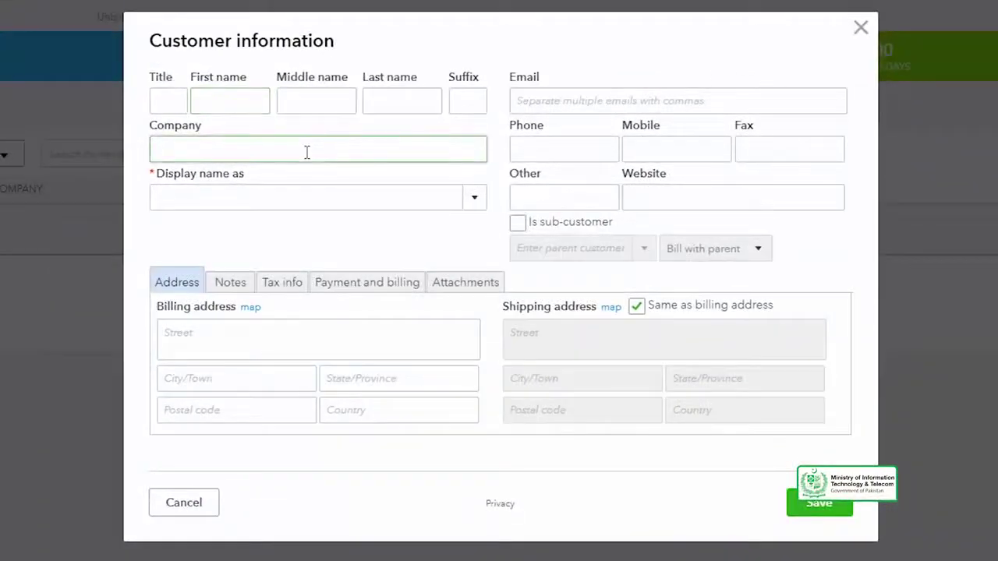
type("Cement Supplies")
key("Tab")
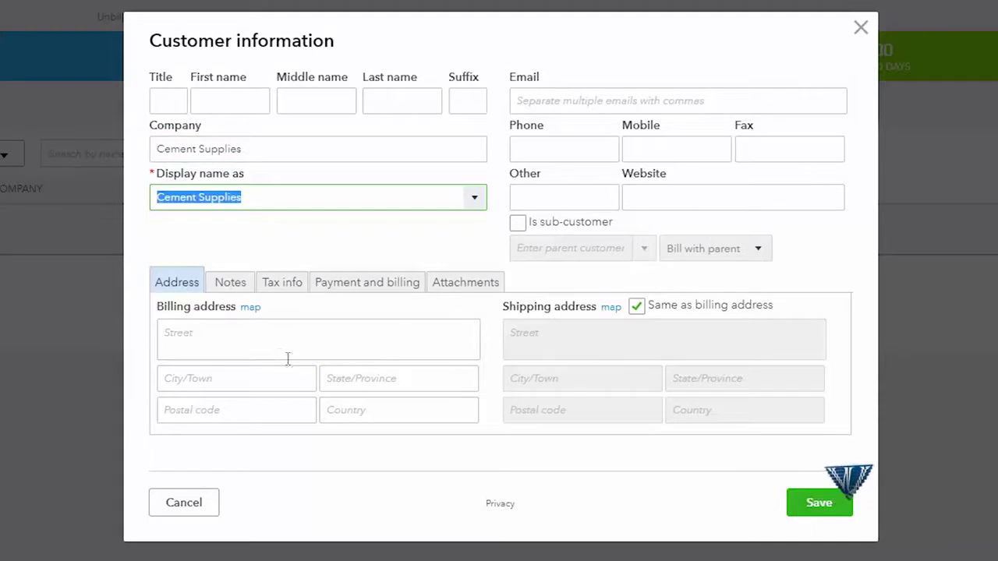
Step: Enter the billing address for Cement Supplies, keep the shipping address the same, and save the customer
left_click(285, 332)
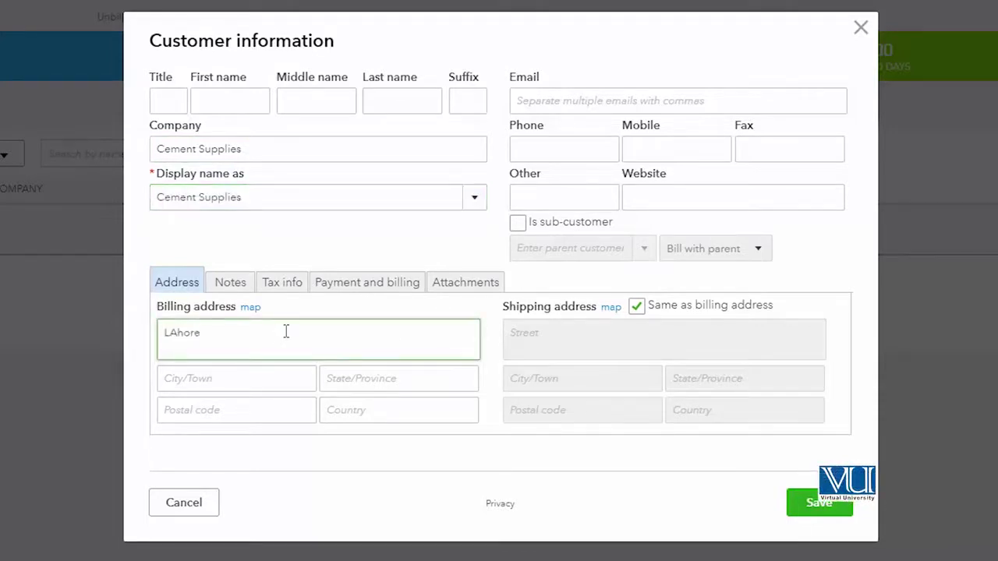
left_click(588, 343)
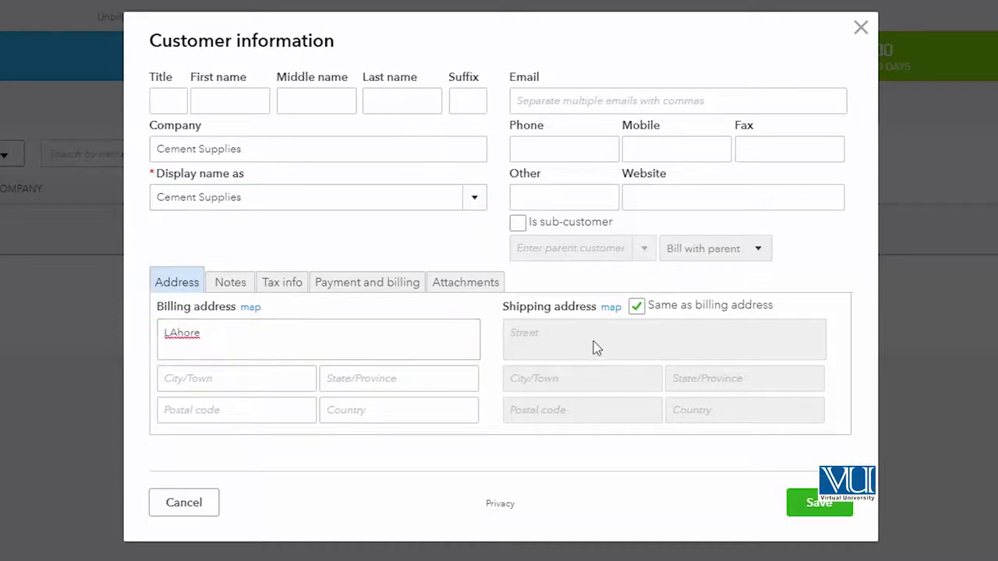
left_click(817, 506)
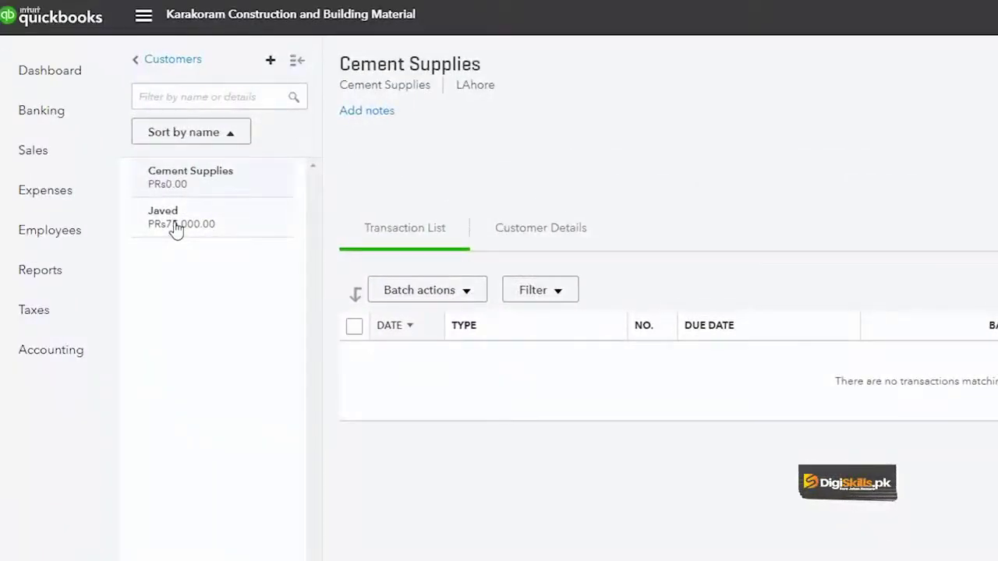
Step: View the Cement Supplies record and the products and services offered under sales
left_click(181, 183)
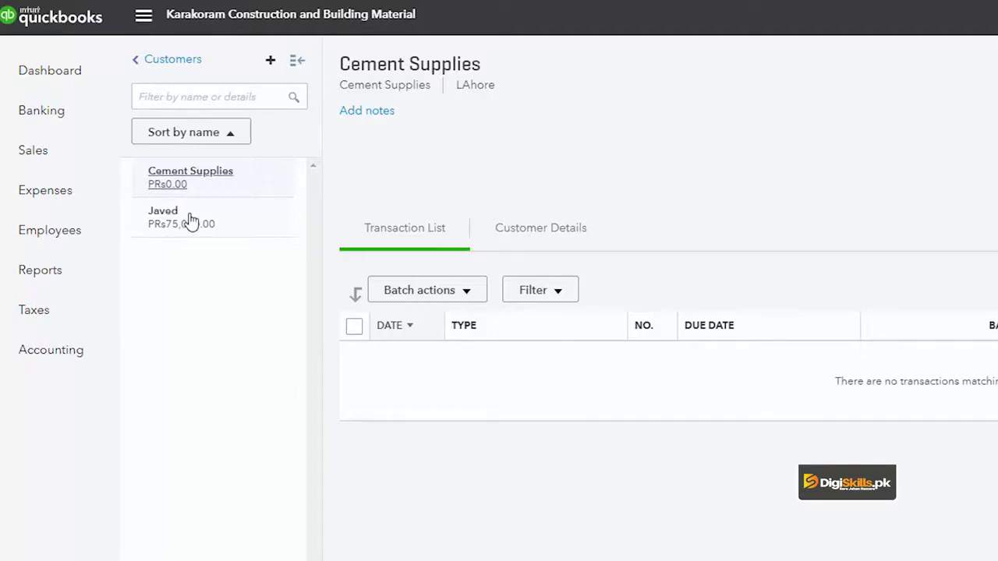
mouse_move(51, 156)
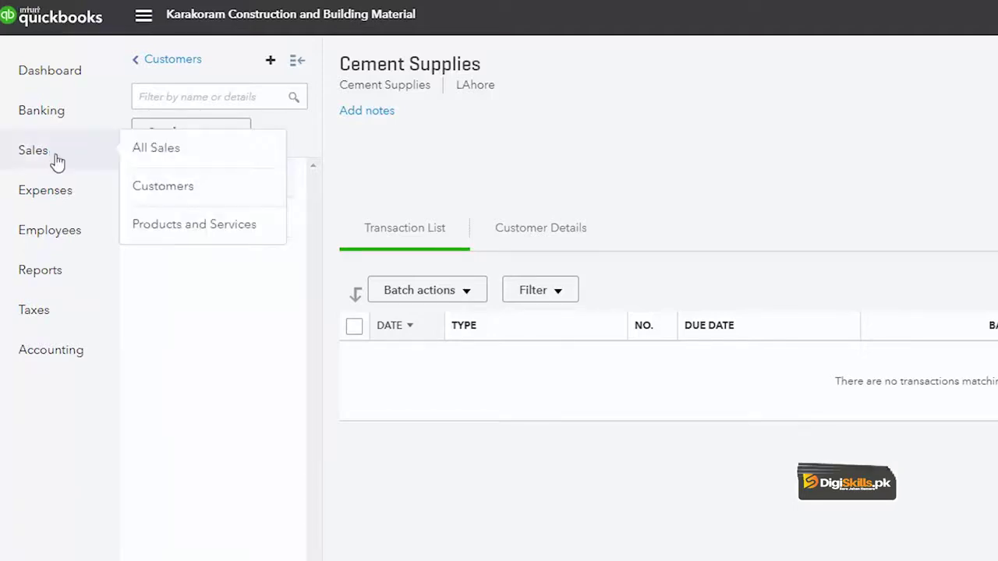
left_click(223, 226)
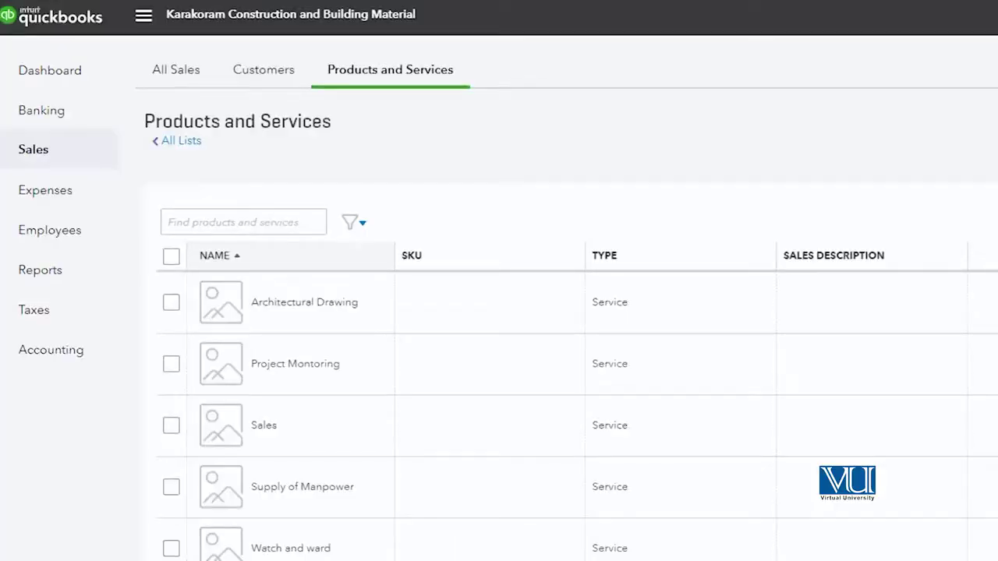
Step: Start an invoice for Cement Supplies from the sales customers and review the available payment terms, keeping Net 30
mouse_move(47, 149)
left_click(214, 187)
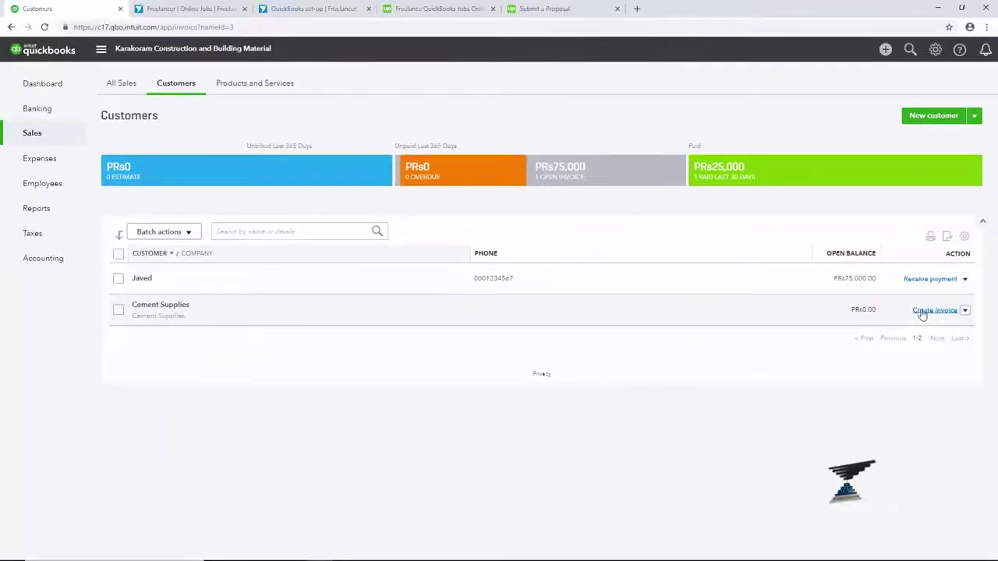
left_click(922, 312)
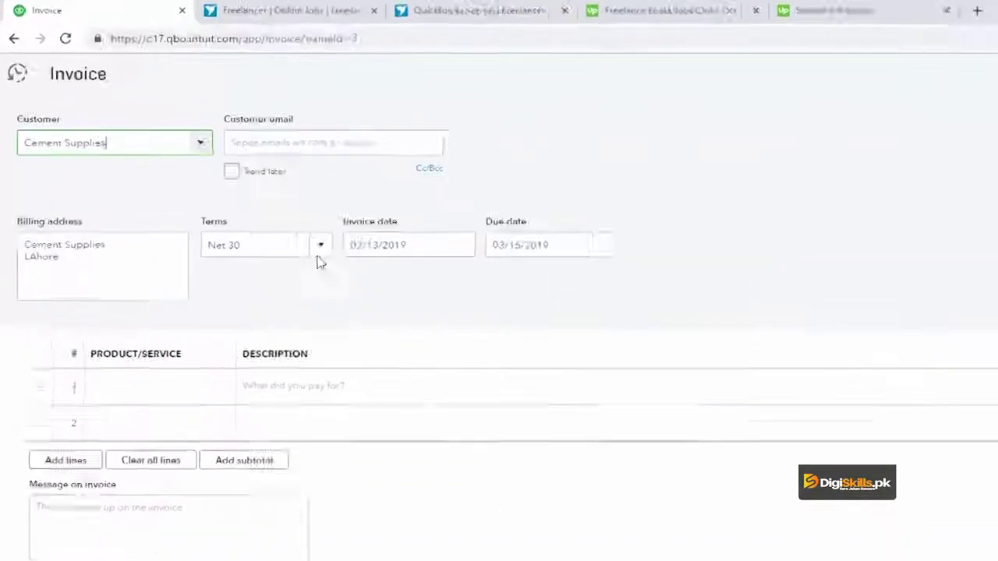
left_click(323, 251)
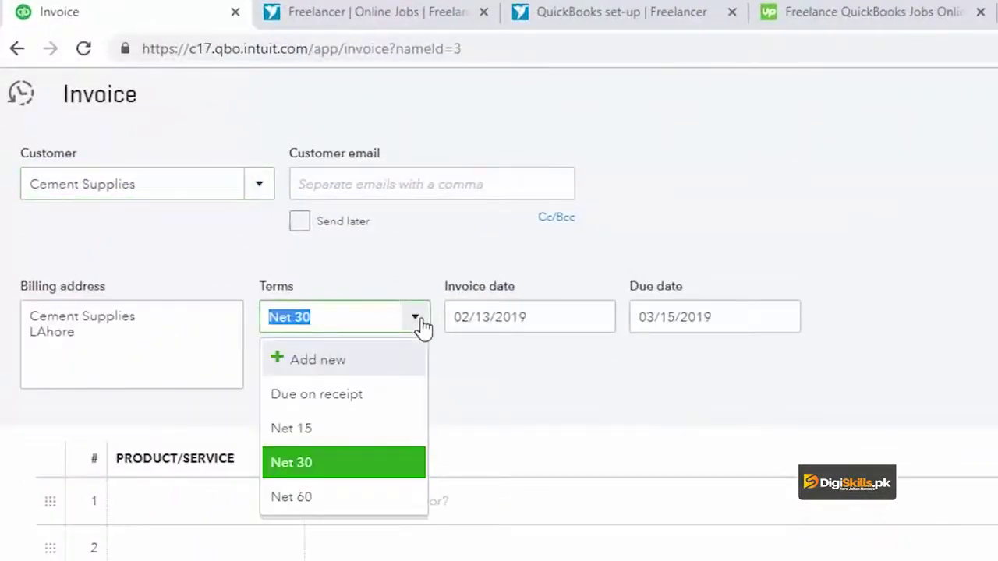
left_click(419, 321)
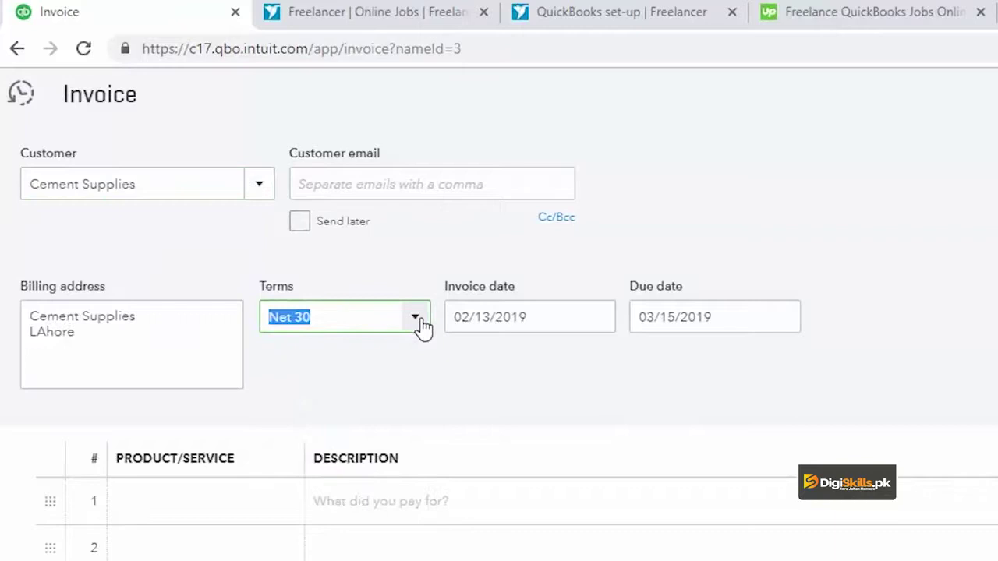
Step: Add the Project Montoring service at quantity 1 and rate 200,000 to the invoice, save it and close it
left_click(253, 502)
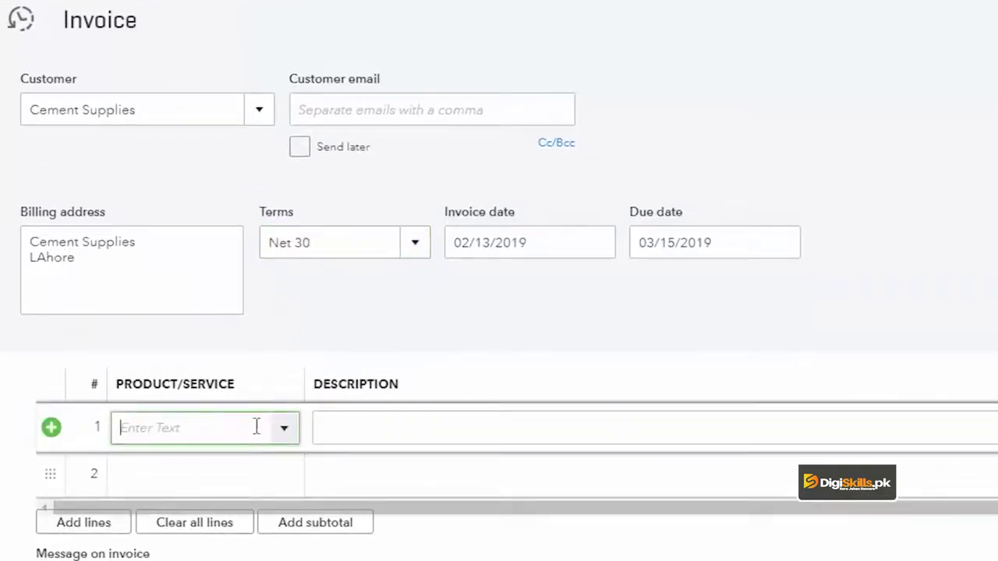
left_click(284, 433)
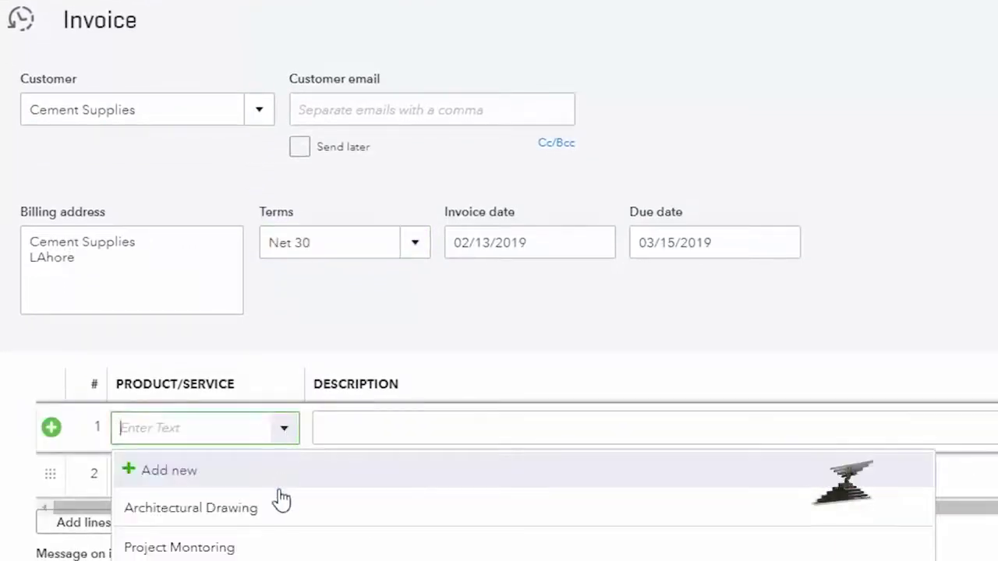
left_click(262, 552)
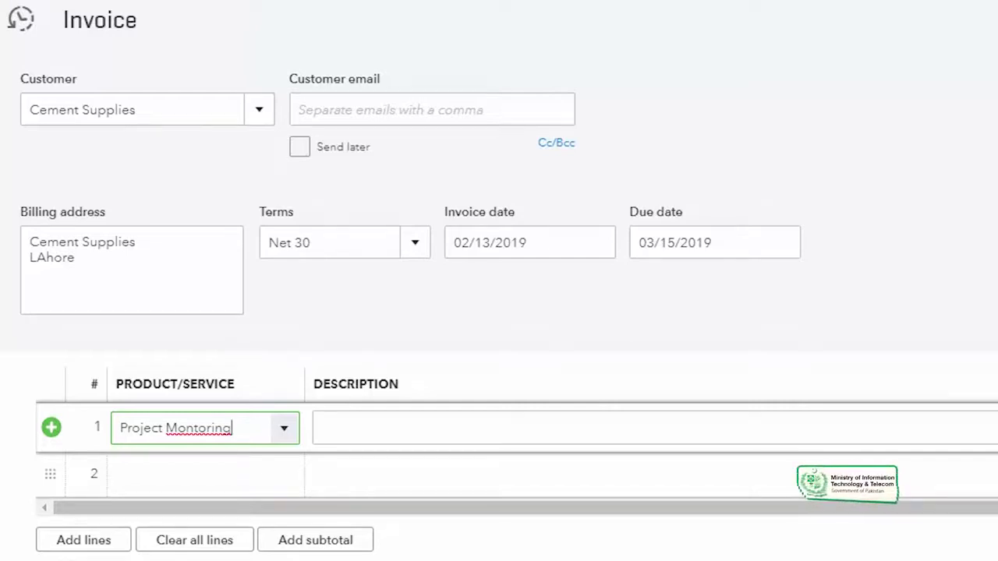
left_click(783, 544)
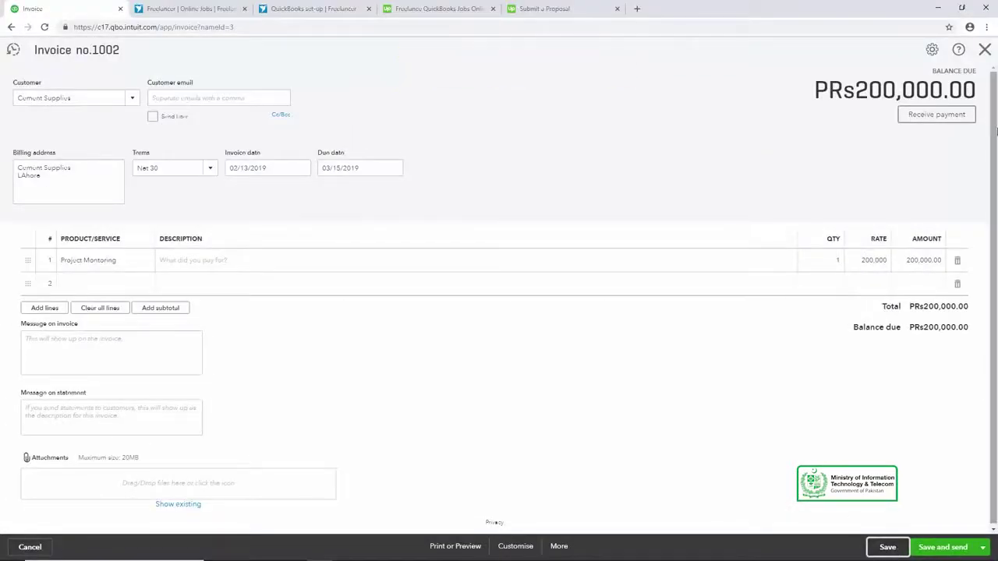
left_click(984, 51)
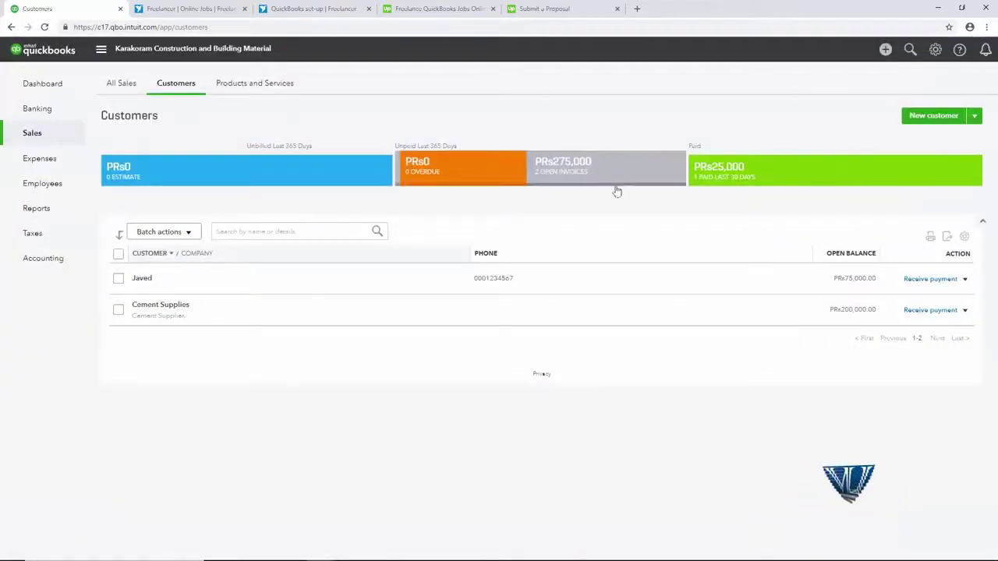
Step: Filter the customers by open invoices and compare the transaction lists of Cement Supplies and the other customer
left_click(546, 174)
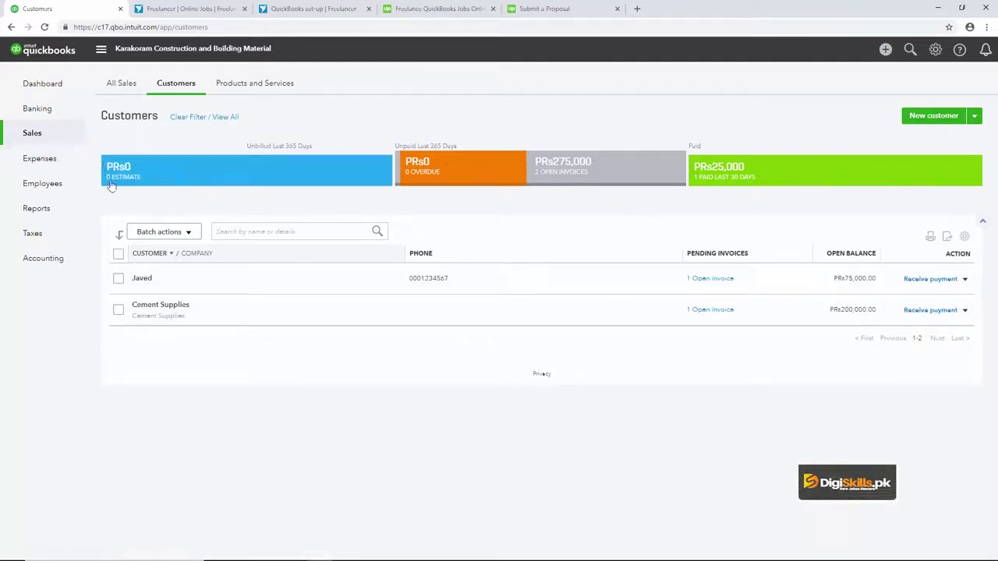
left_click(156, 305)
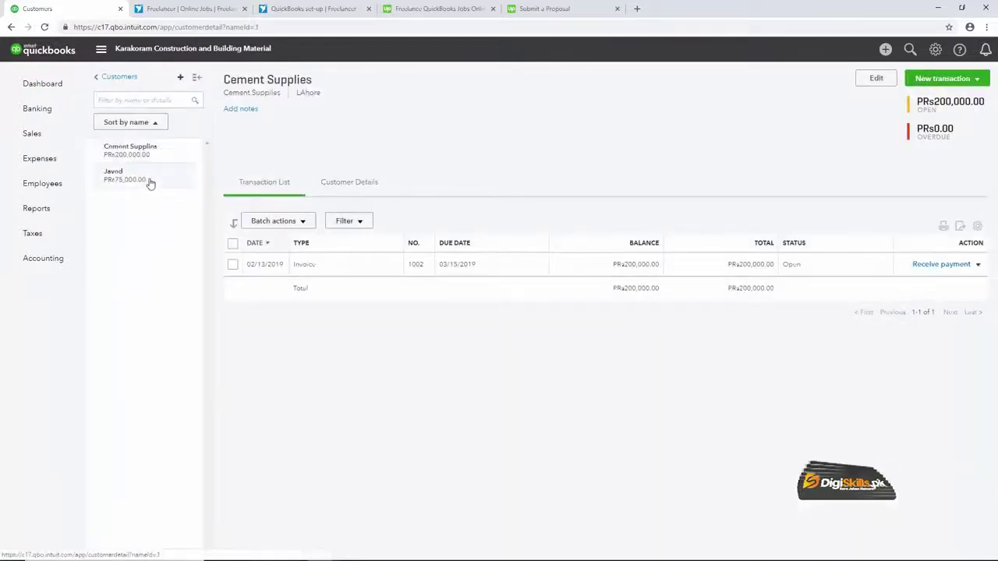
left_click(151, 184)
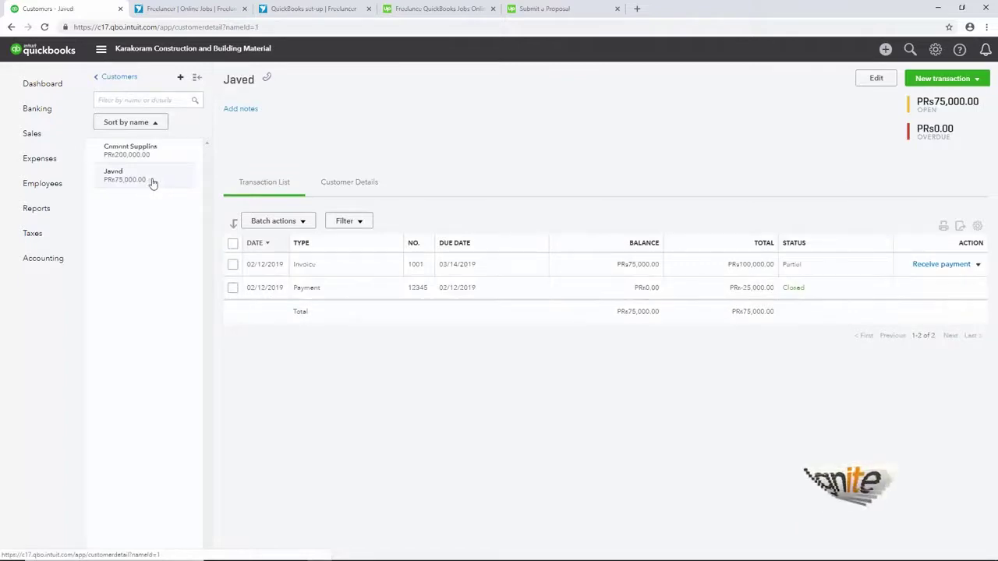
left_click(170, 149)
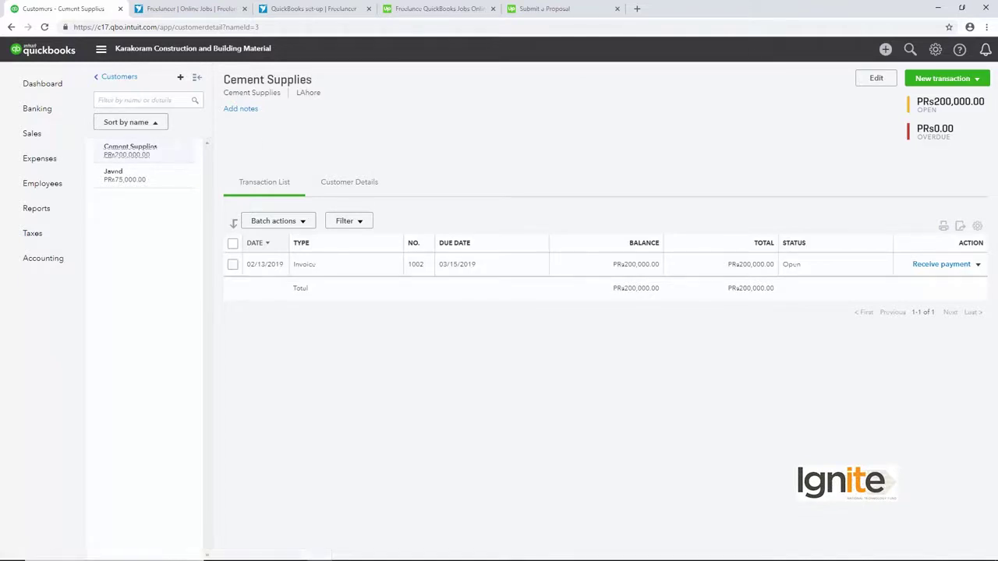
left_click(961, 7)
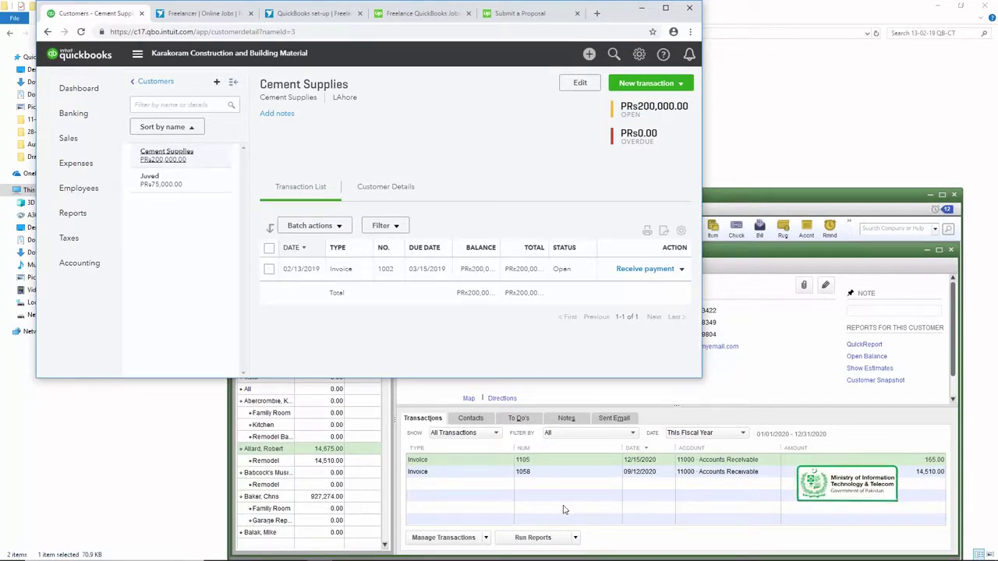
Step: View the company dashboard of Karakoram Construction and Building Material in an enlarged window, and restore the window size
left_click(77, 89)
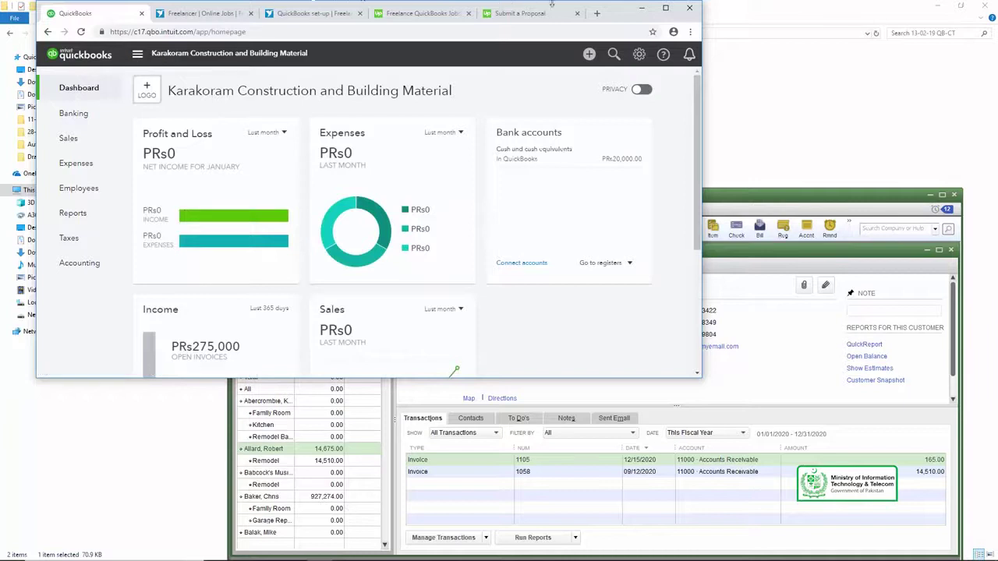
left_click(666, 8)
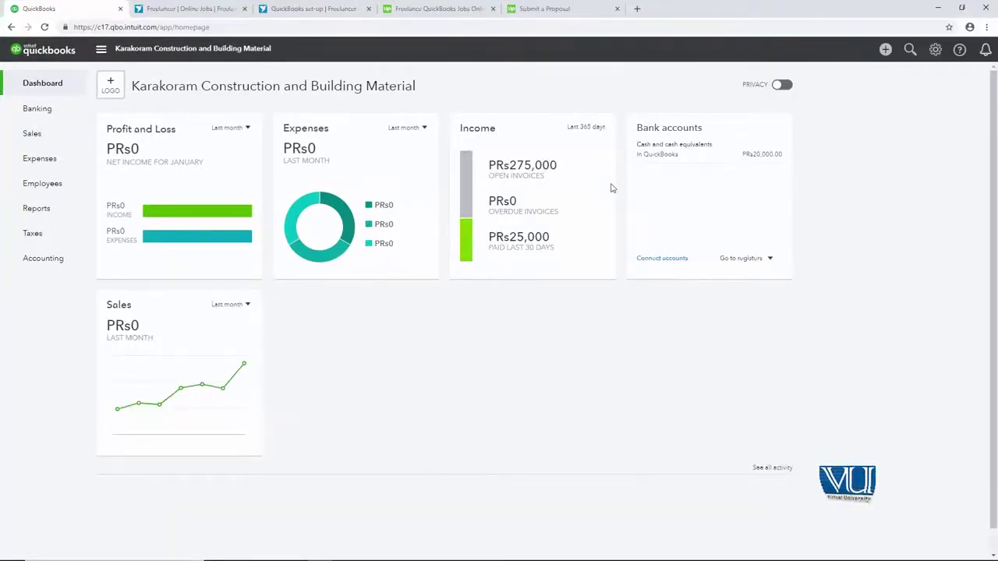
left_click(962, 8)
Step: Switch to QuickBooks Pro 2016 and view the Income Tracker for customers
left_click(771, 200)
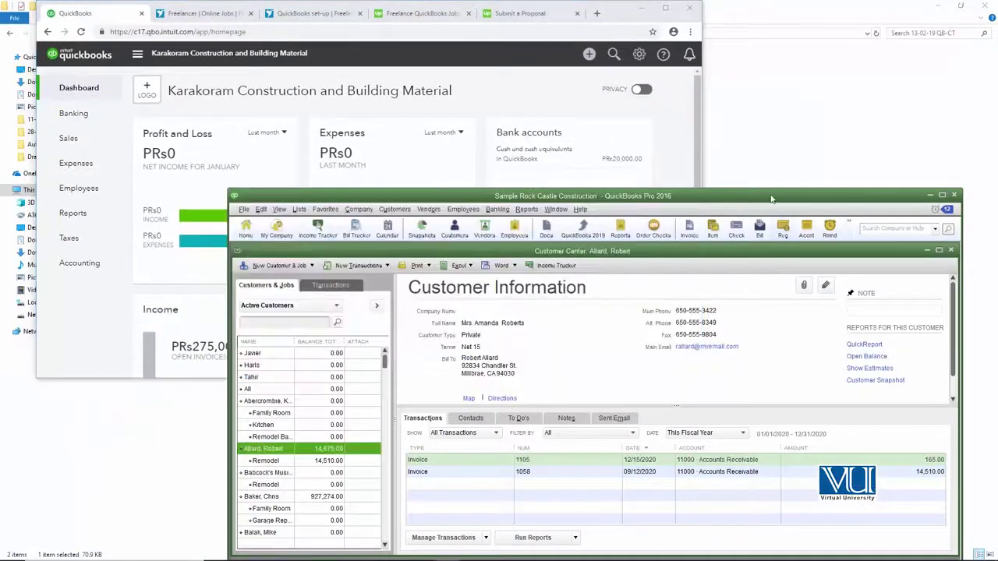
left_click(395, 209)
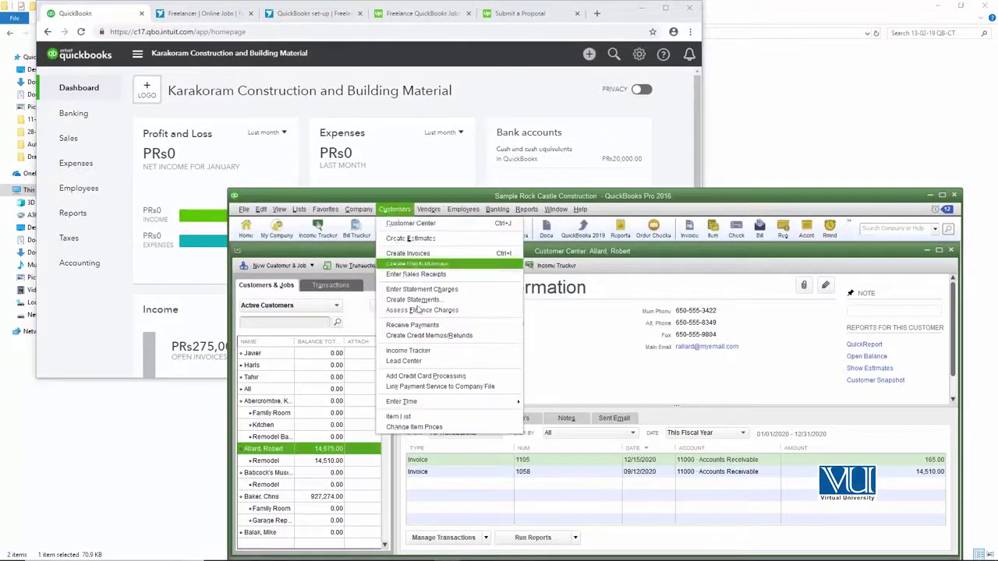
left_click(421, 353)
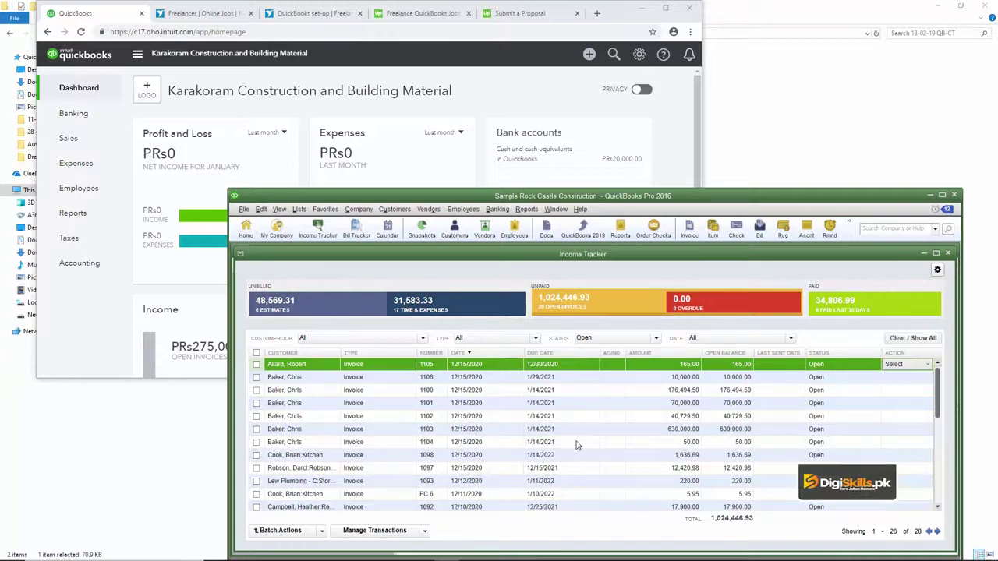
Step: In QuickBooks Online, add a supplier with company and display name Cement Depot, fill in its street address, and save it
left_click(131, 288)
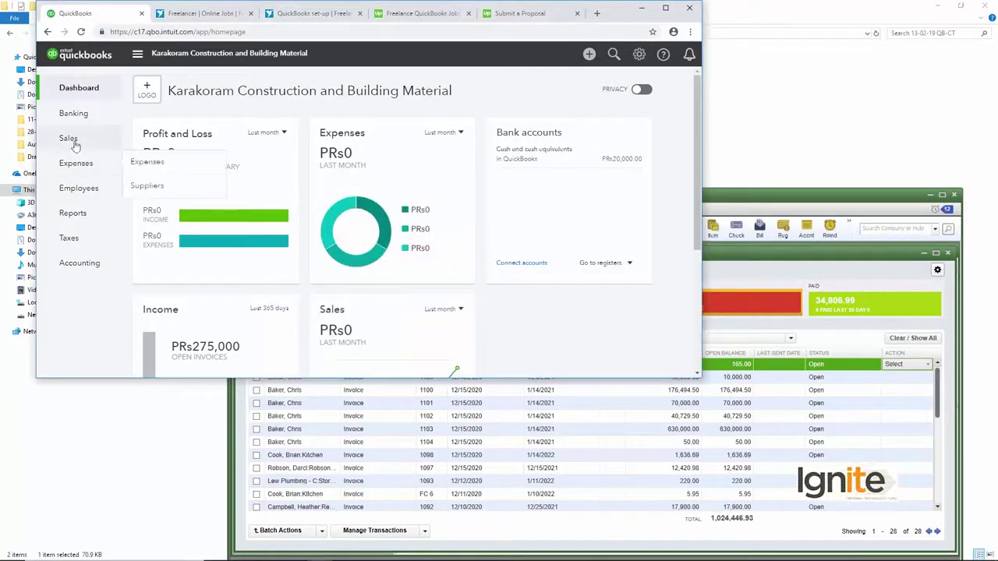
mouse_move(85, 166)
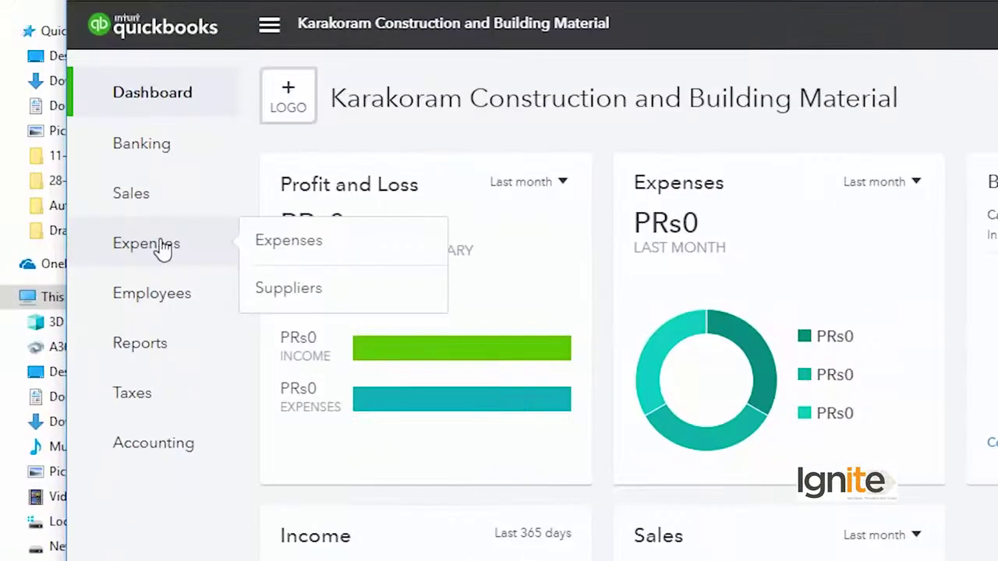
left_click(348, 289)
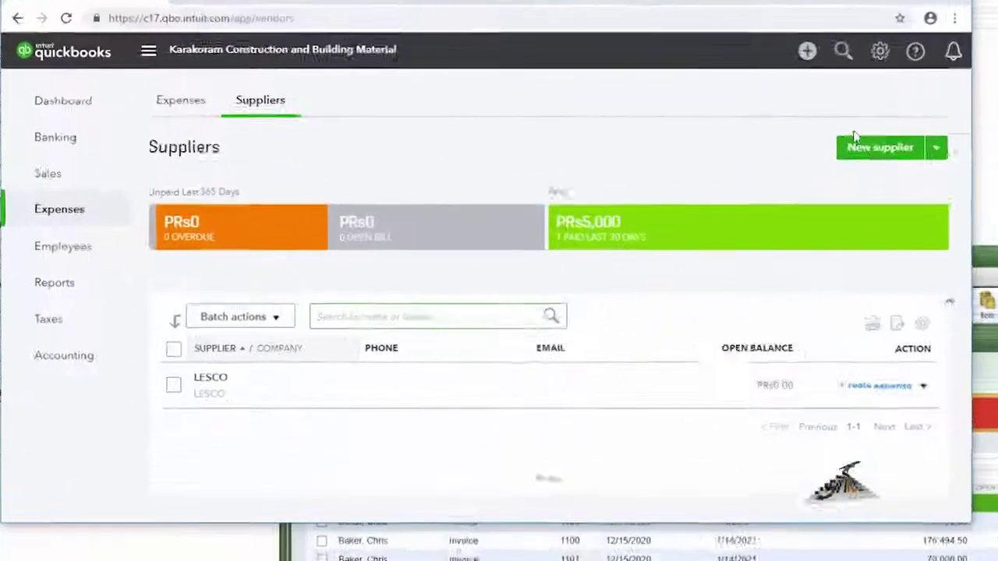
left_click(873, 148)
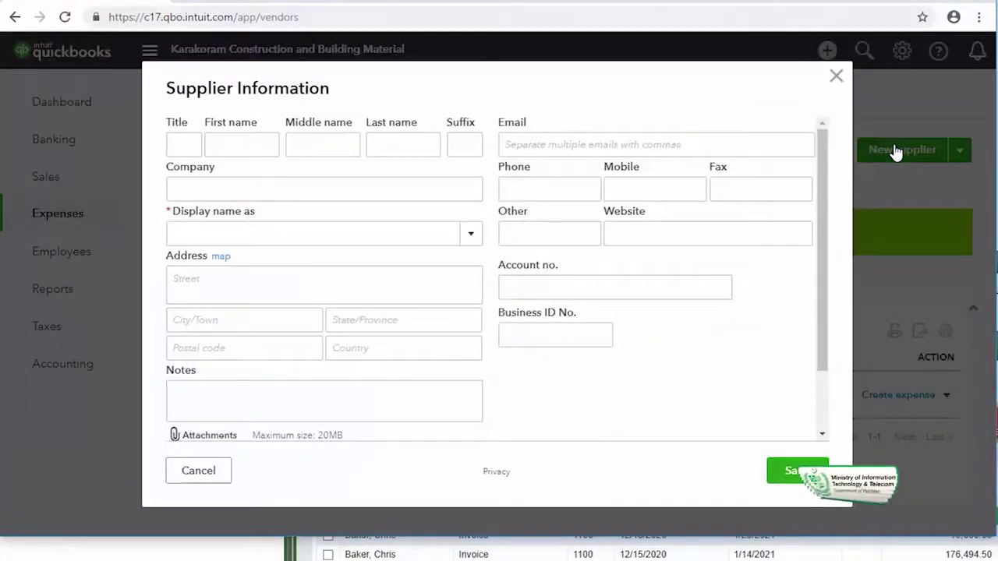
left_click(262, 194)
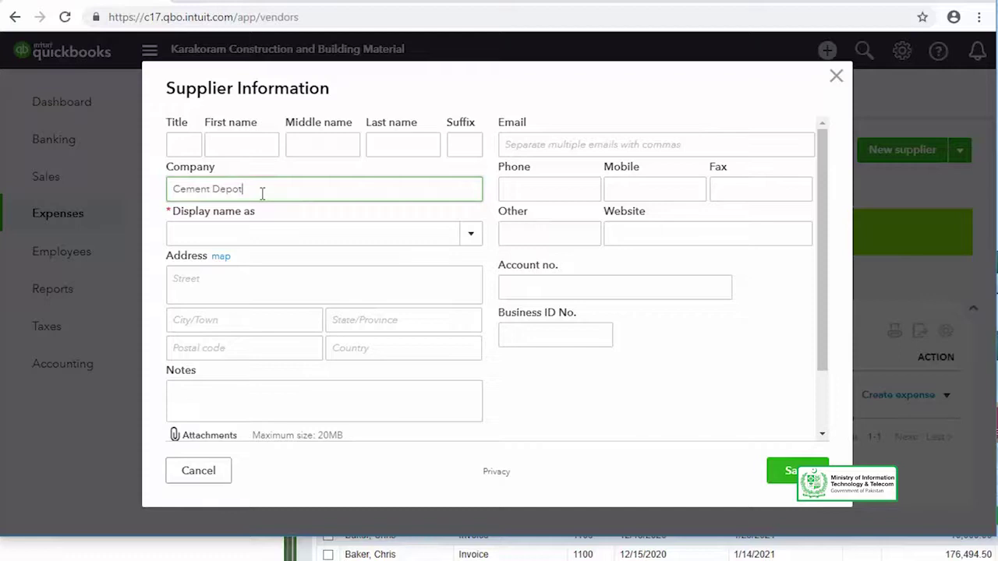
left_click(276, 232)
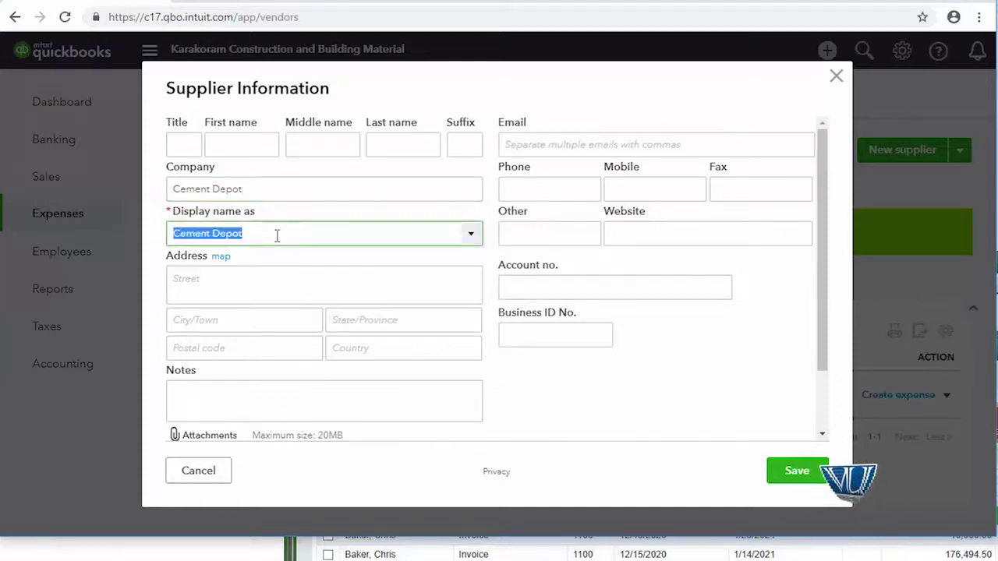
left_click(310, 279)
type("Kala Shah Kaku")
left_click(775, 471)
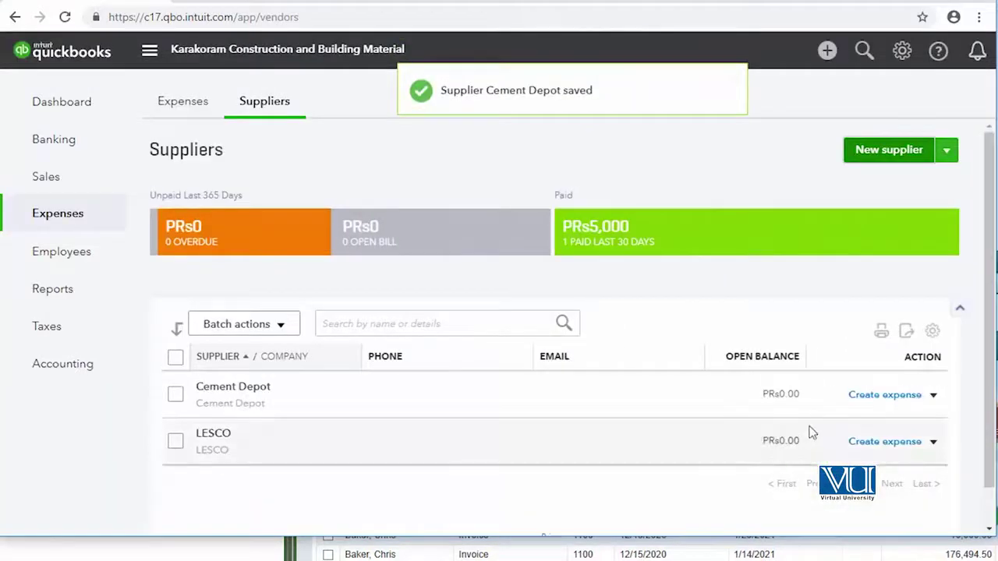
Step: Create an expense for Cement Depot in the Equipment rental category for 10,000, save it and close the form
left_click(902, 400)
left_click(212, 314)
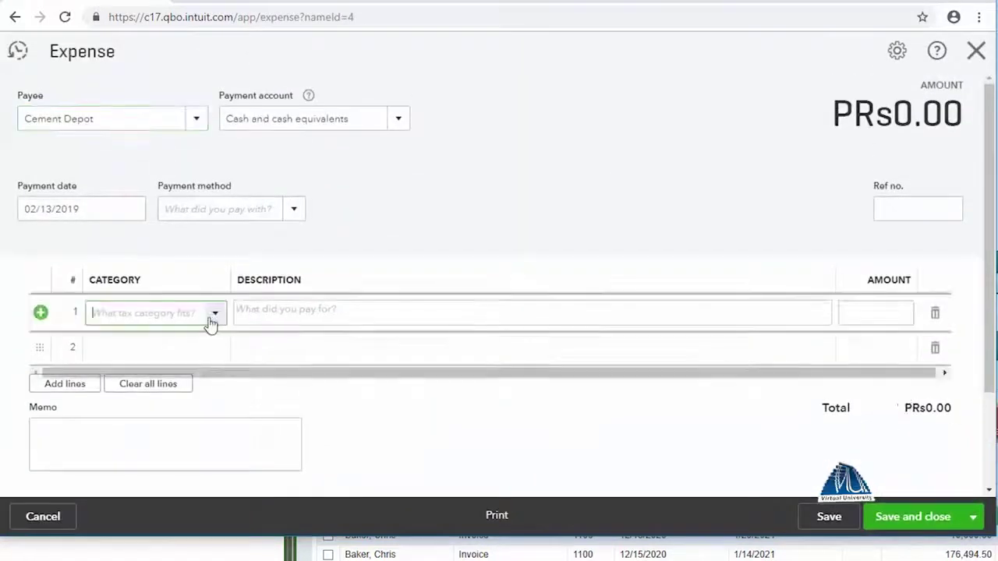
left_click(215, 313)
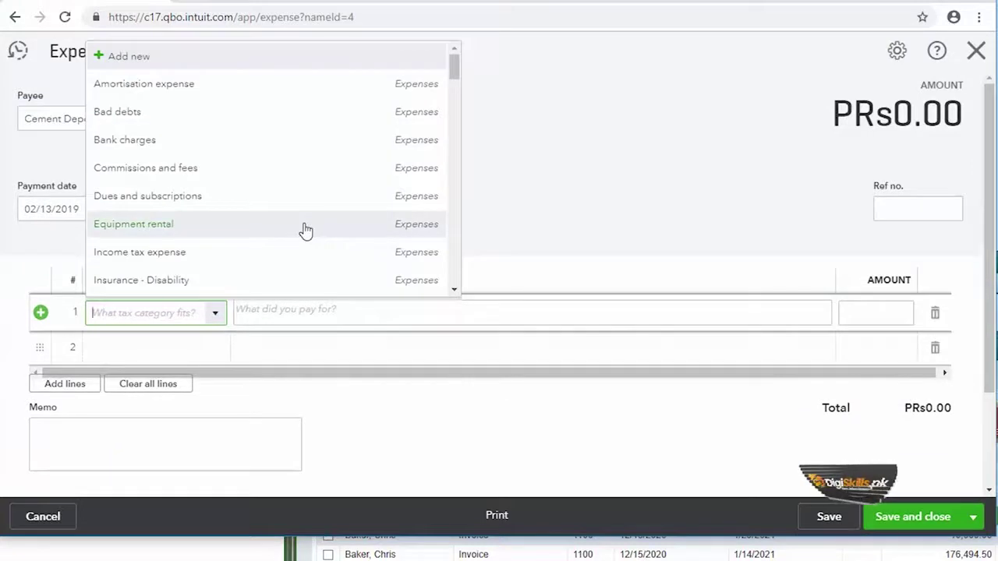
left_click(305, 226)
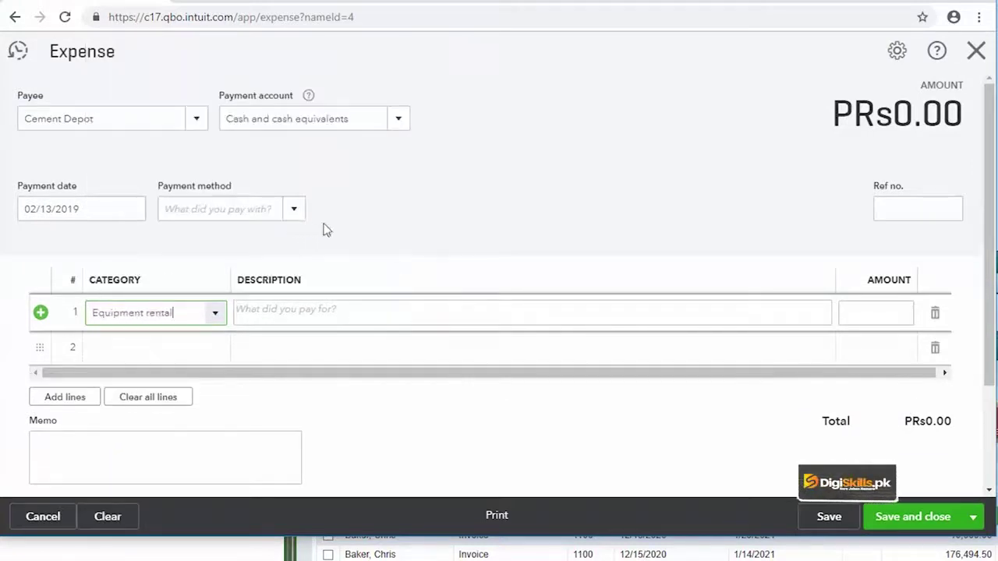
left_click(874, 304)
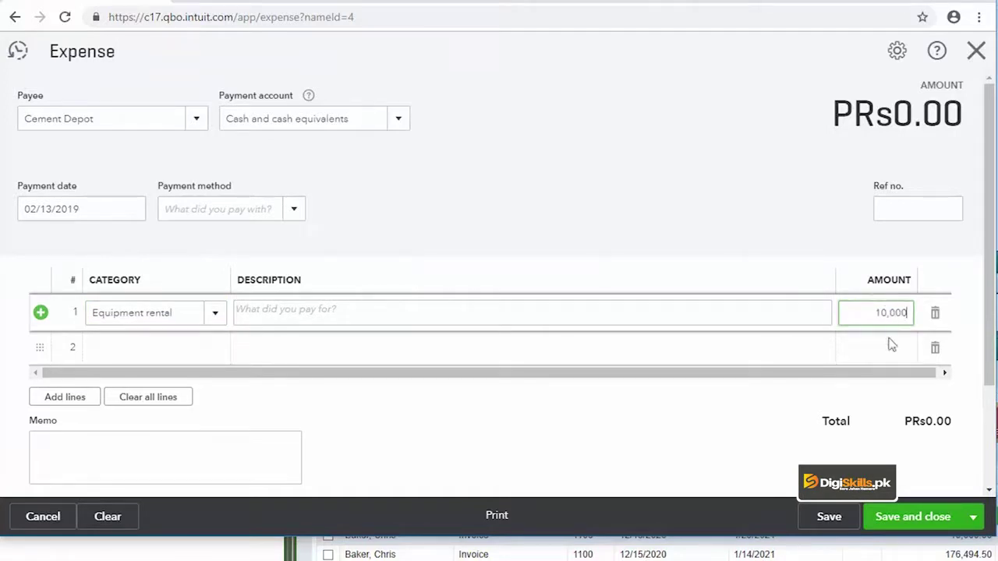
left_click(830, 521)
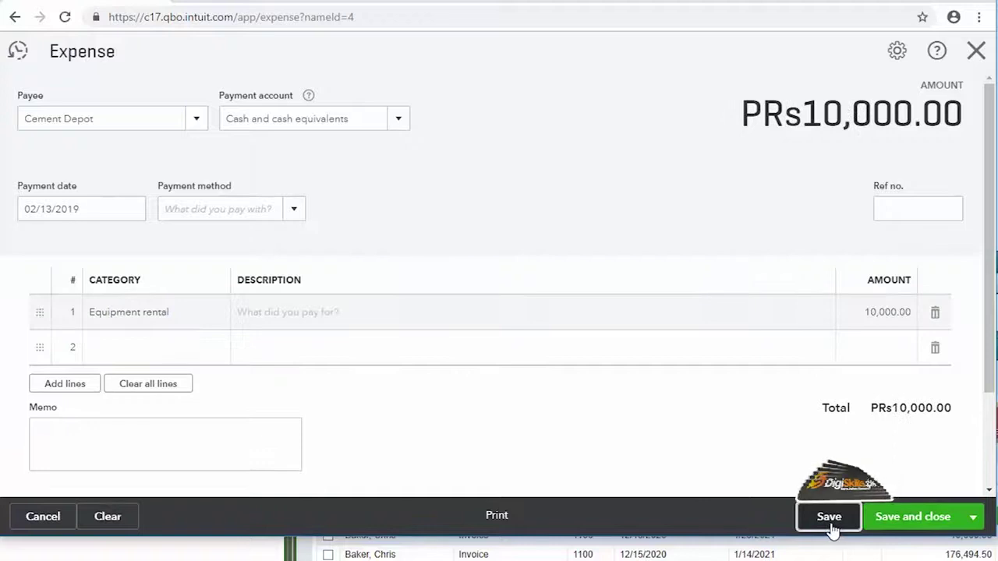
left_click(976, 53)
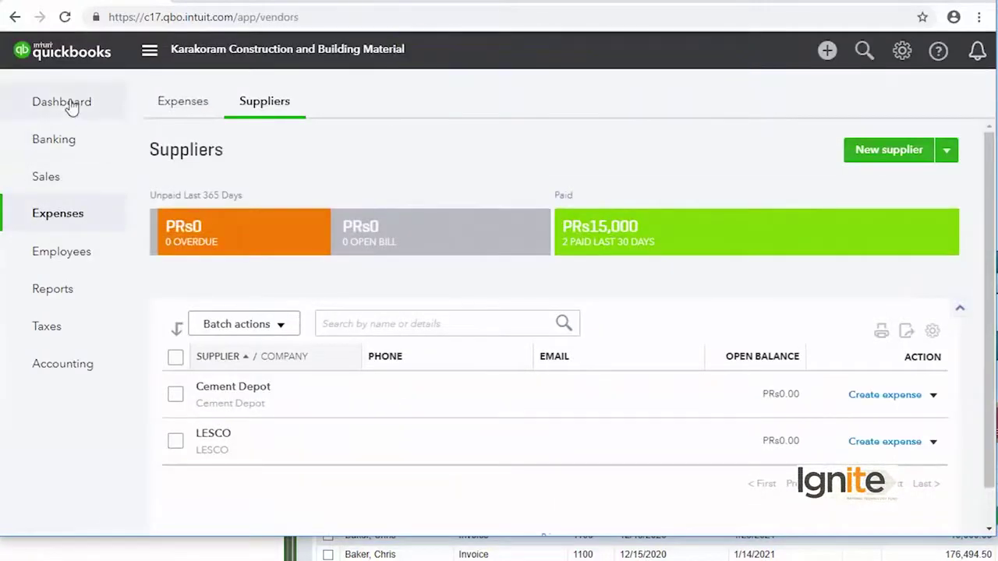
Step: Review the income, expenses and bank accounts on the dashboard, and open the expense transactions
left_click(70, 106)
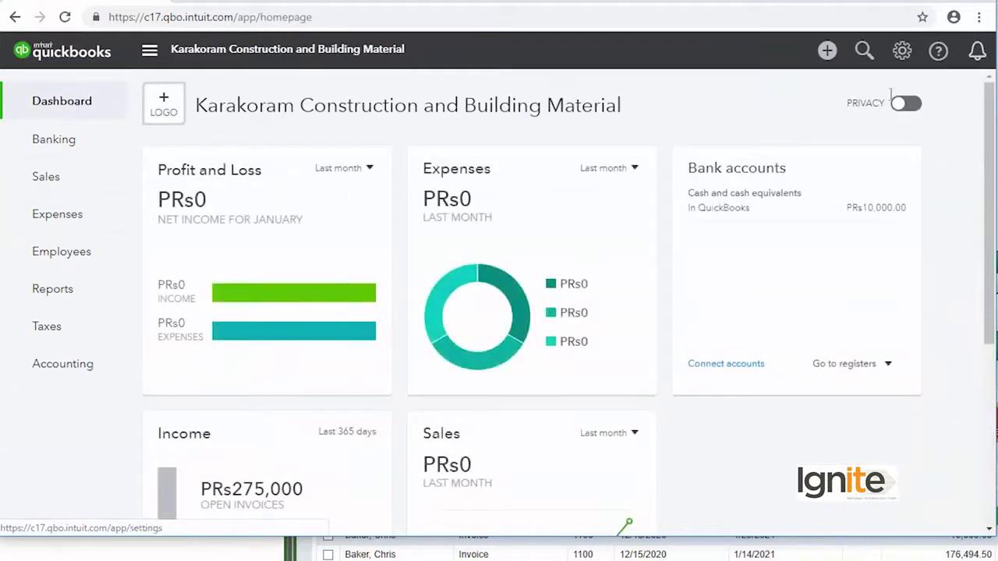
left_click_drag(990, 167, 988, 193)
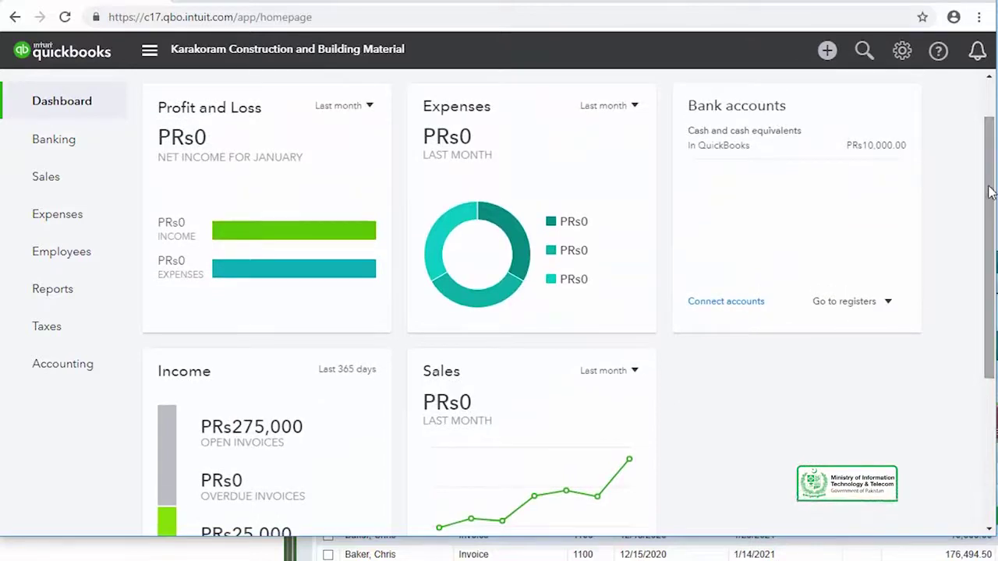
mouse_move(55, 225)
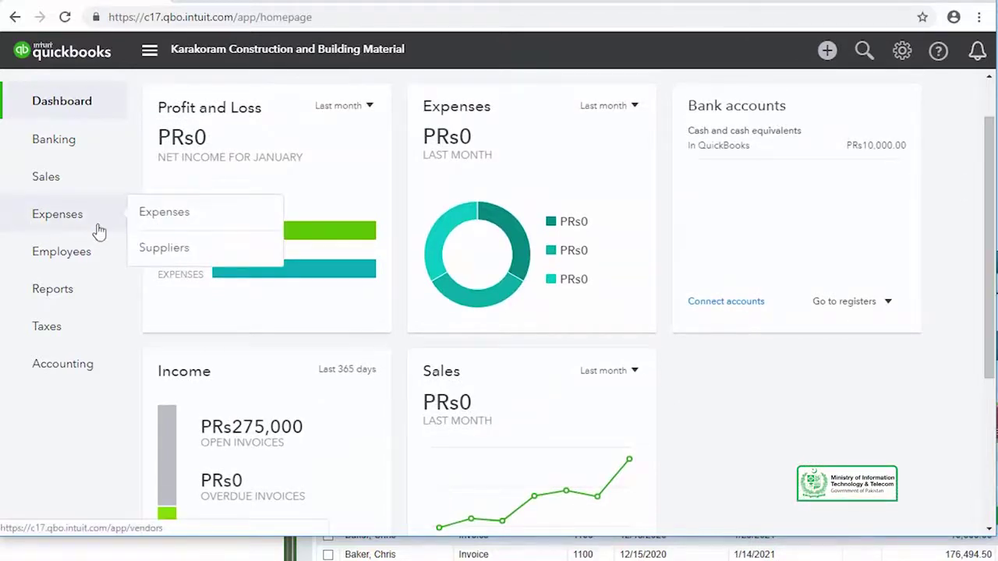
left_click(141, 222)
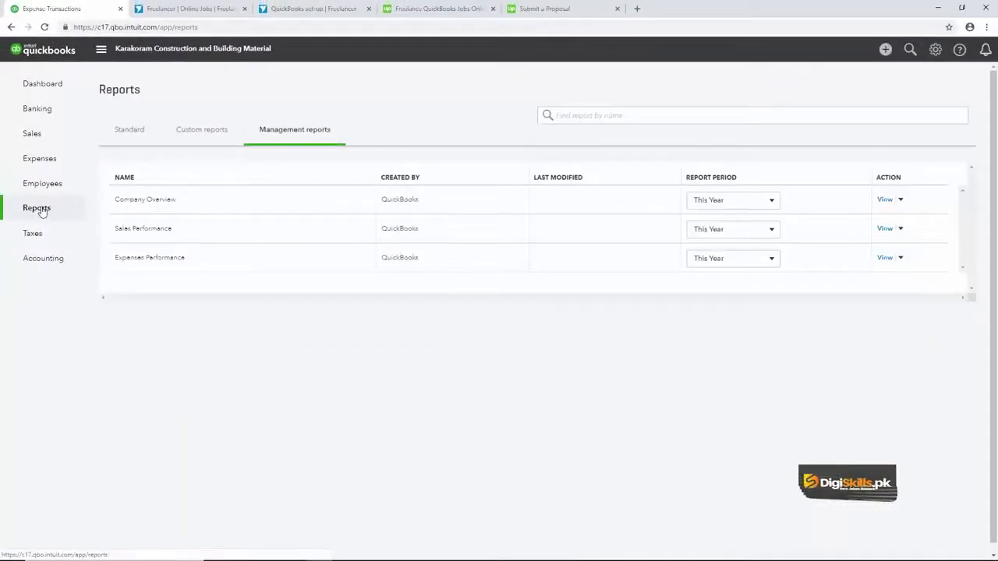
Step: View the Sales Performance management report for This Year and read through its Profit and Loss page and remaining pages
left_click(885, 229)
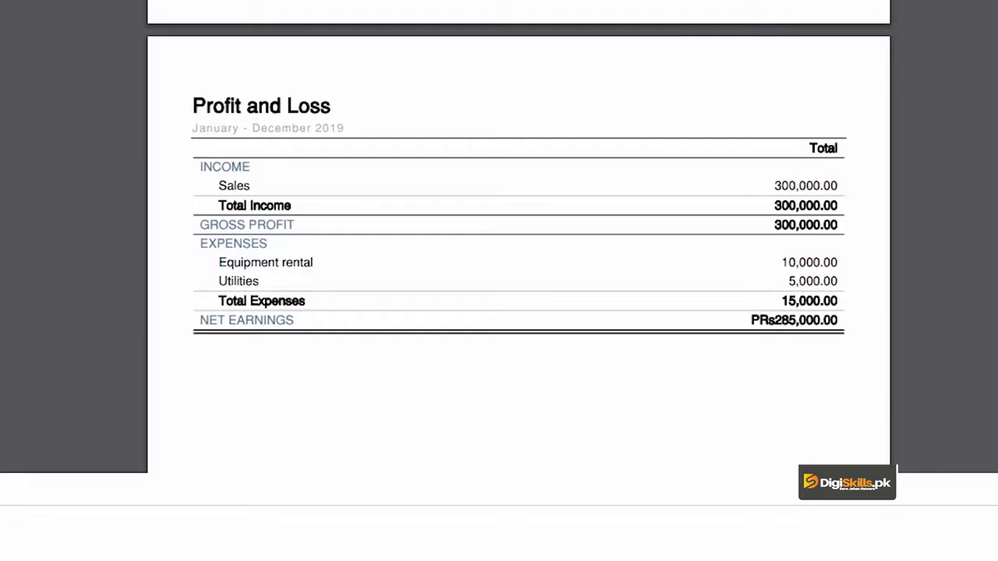
scroll(518, 234, "down", 3)
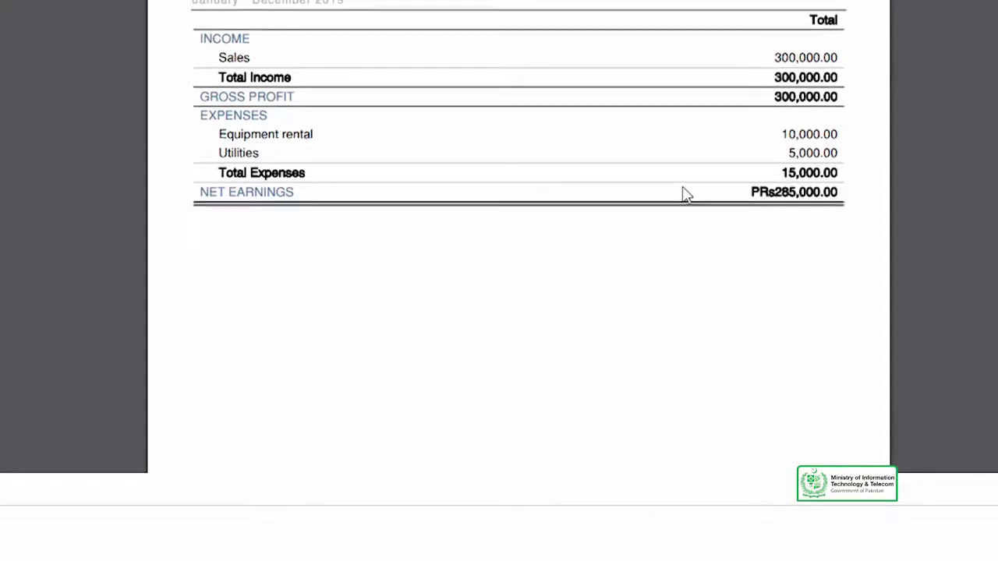
scroll(686, 191, "down", 15)
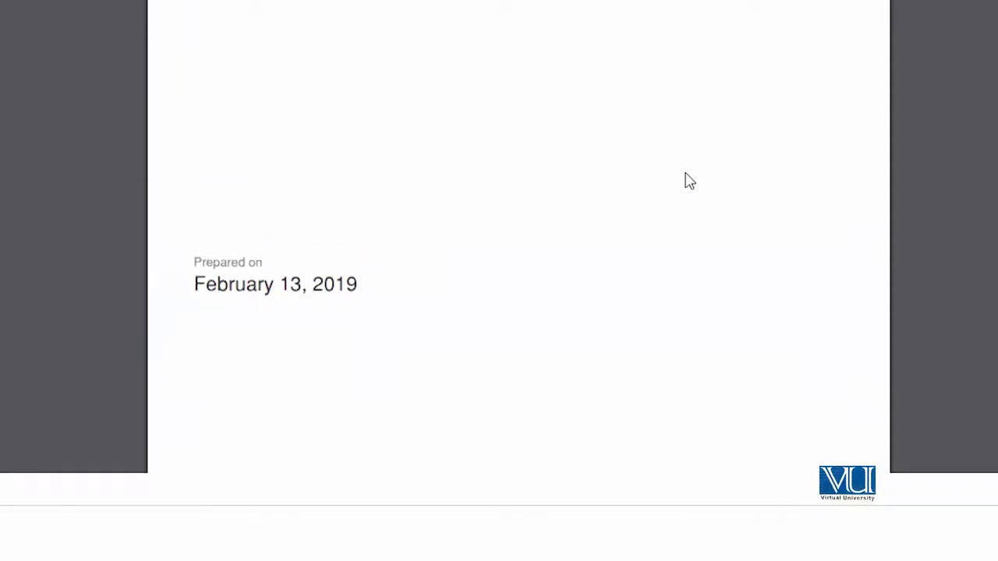
scroll(686, 181, "down", 8)
scroll(699, 183, "down", 12)
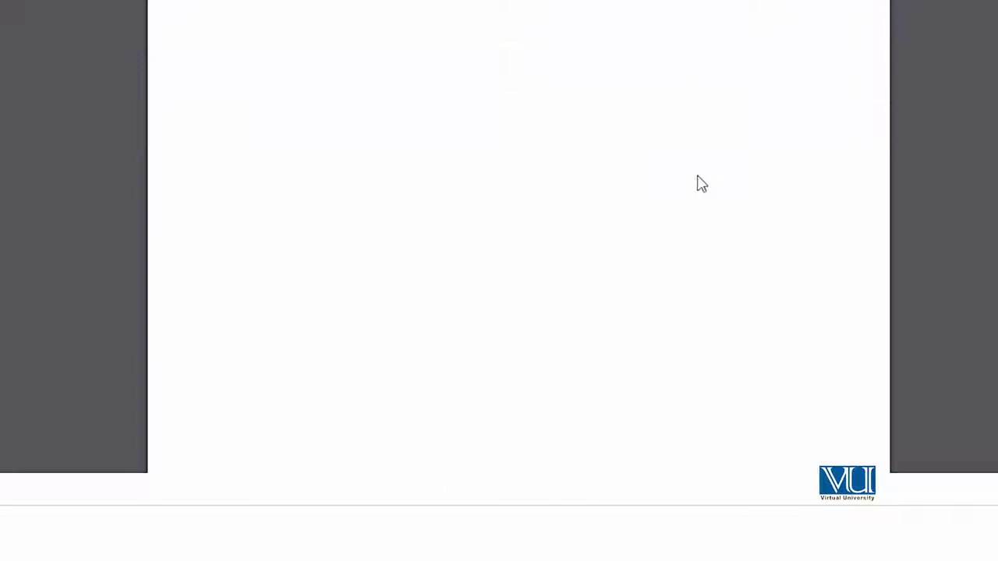
scroll(709, 184, "down", 5)
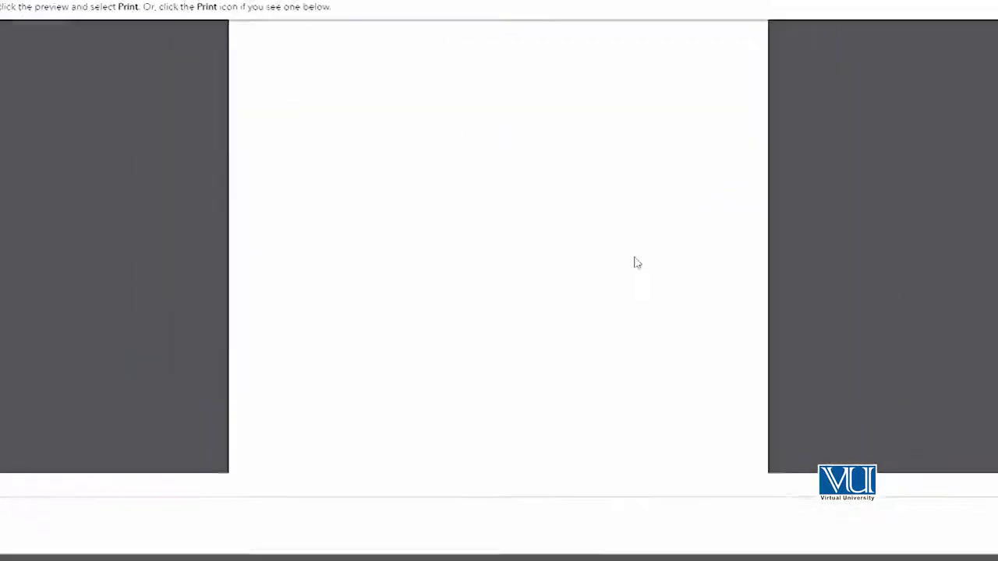